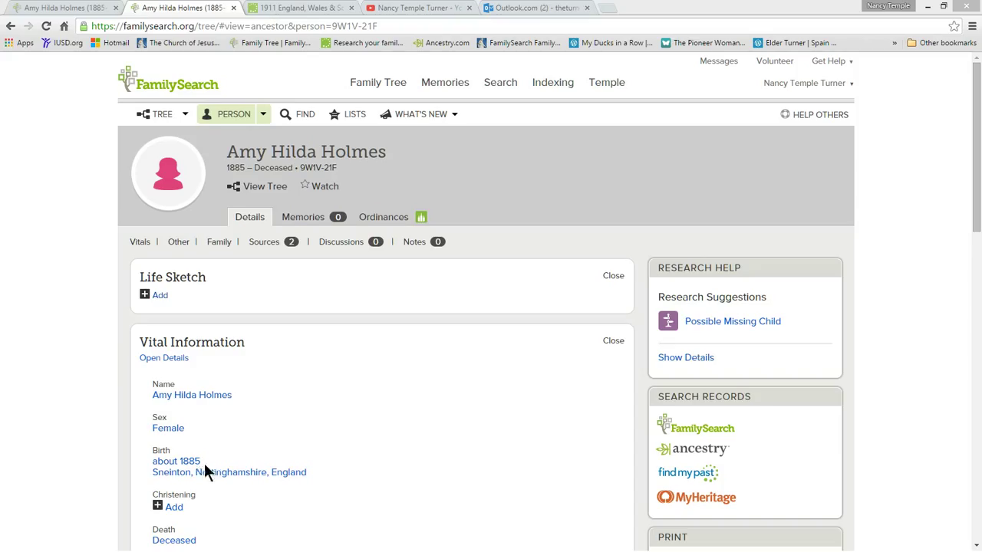
Step: Correct the estimated birth year in the person's vital information with its standardized form, save the change and close the birth details
left_click(184, 468)
scroll(184, 468, "down", 1)
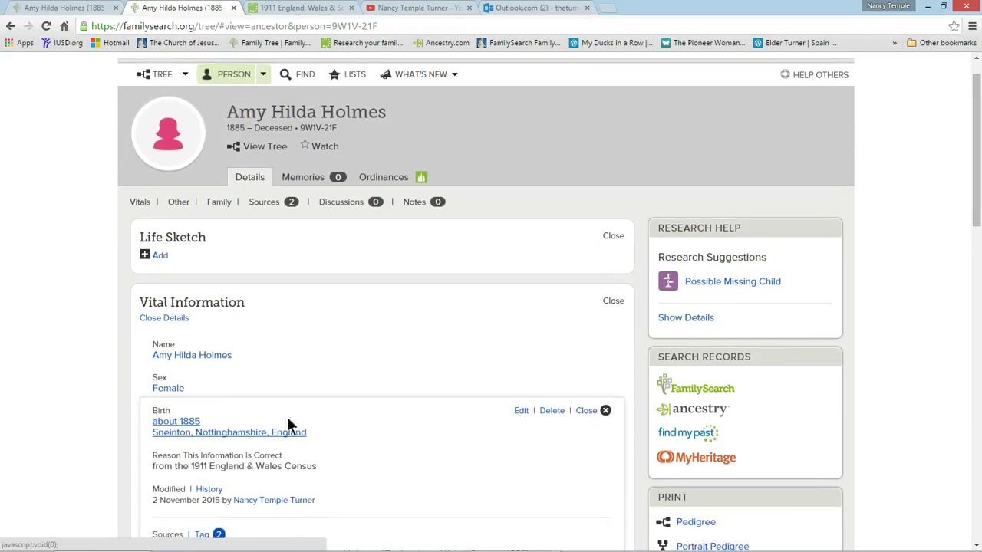
left_click(521, 411)
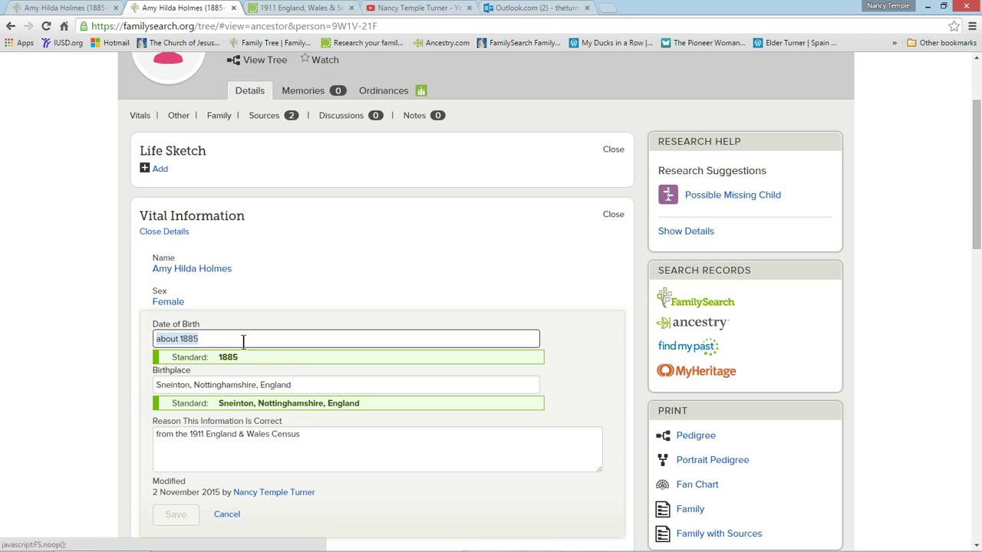
left_click(200, 339)
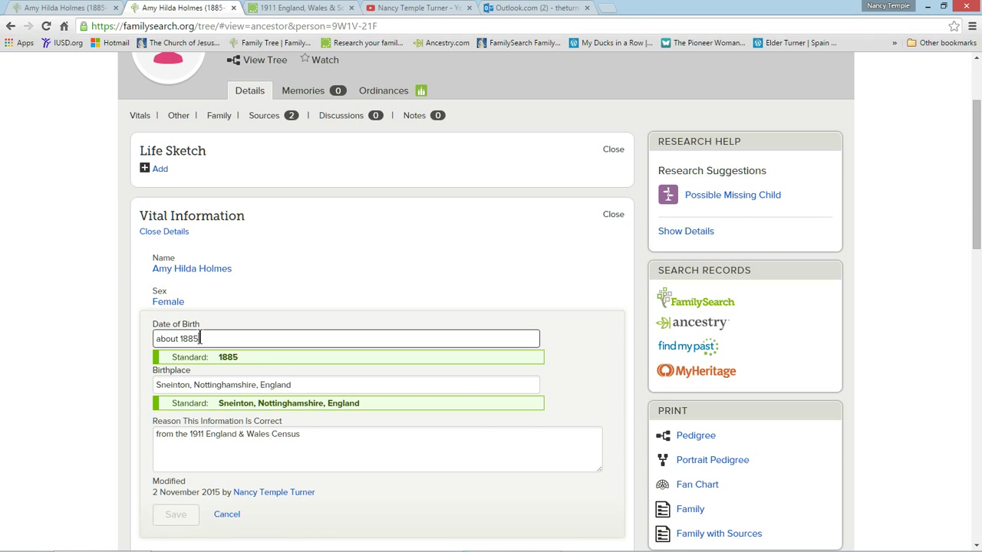
key("BackSpace")
type("7")
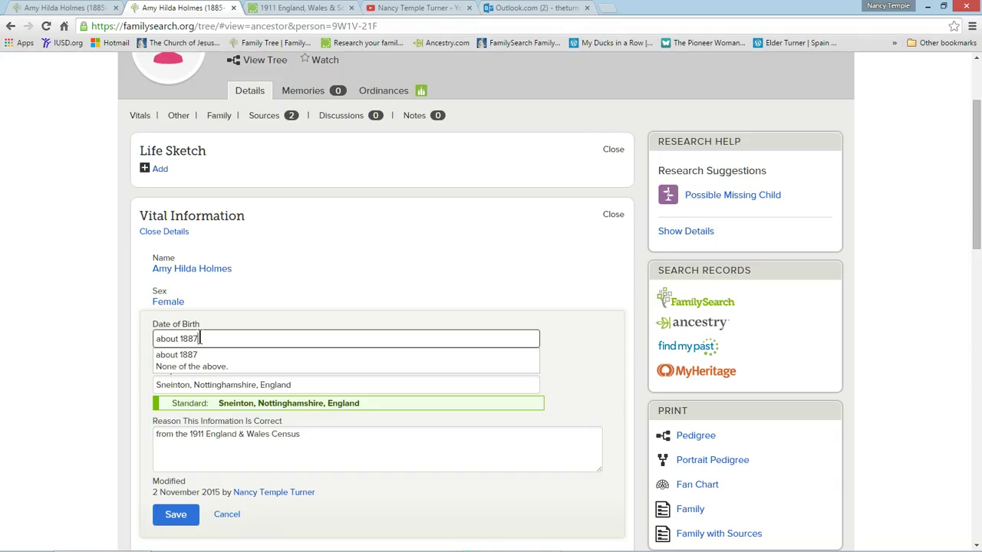
left_click(203, 355)
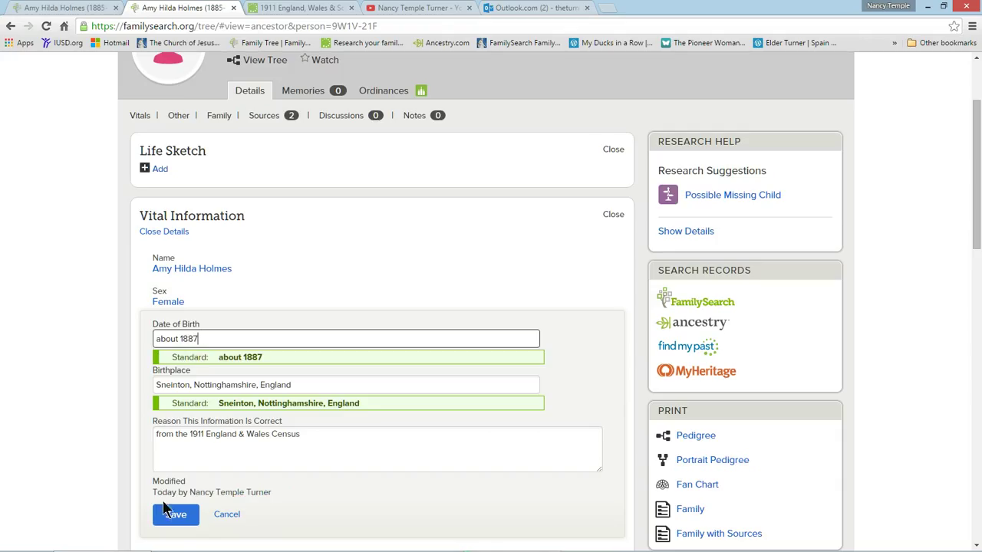
left_click(181, 521)
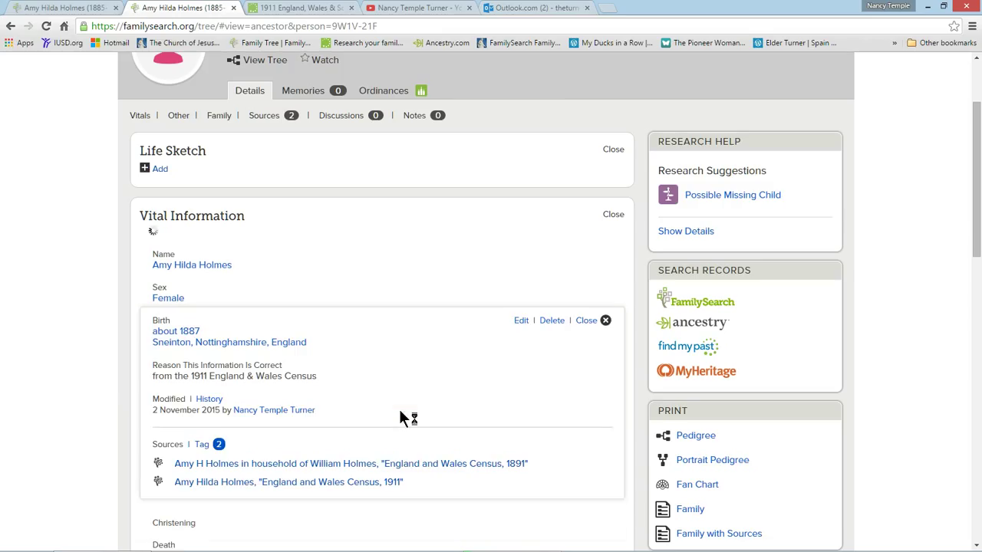
left_click(586, 324)
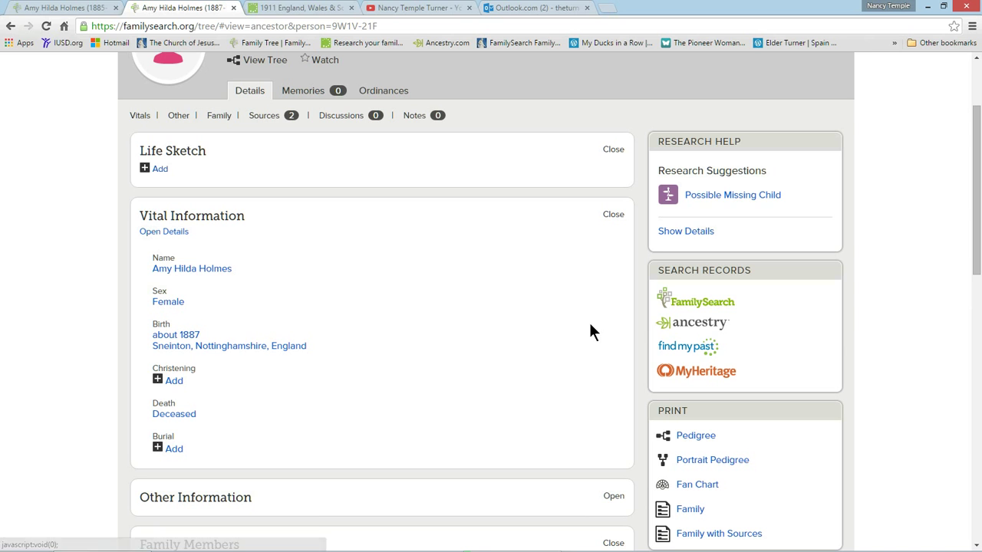
Step: Search FamilySearch's historical records for this person and preview the 1911 and 1891 England and Wales Census results
left_click(710, 305)
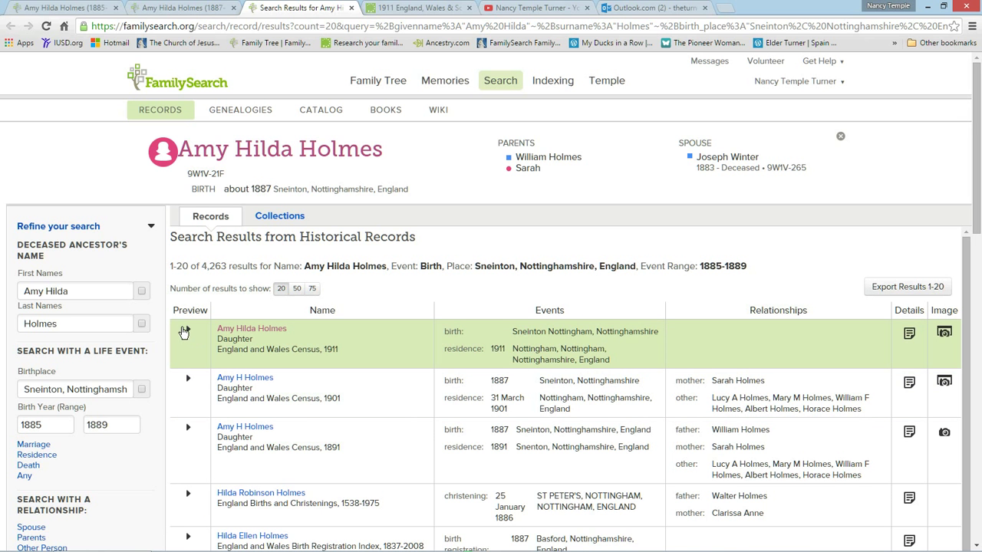
left_click(188, 333)
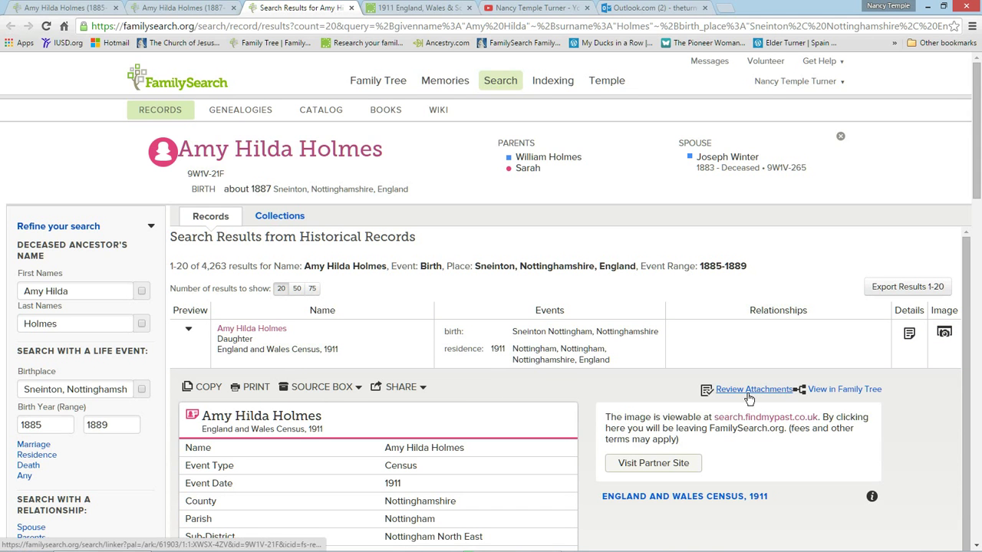
left_click(190, 331)
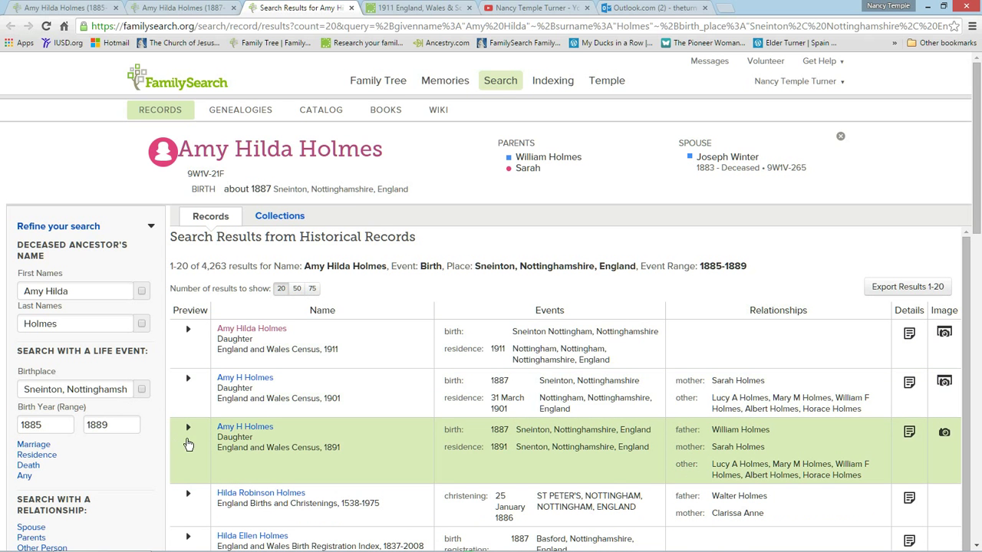
left_click(189, 430)
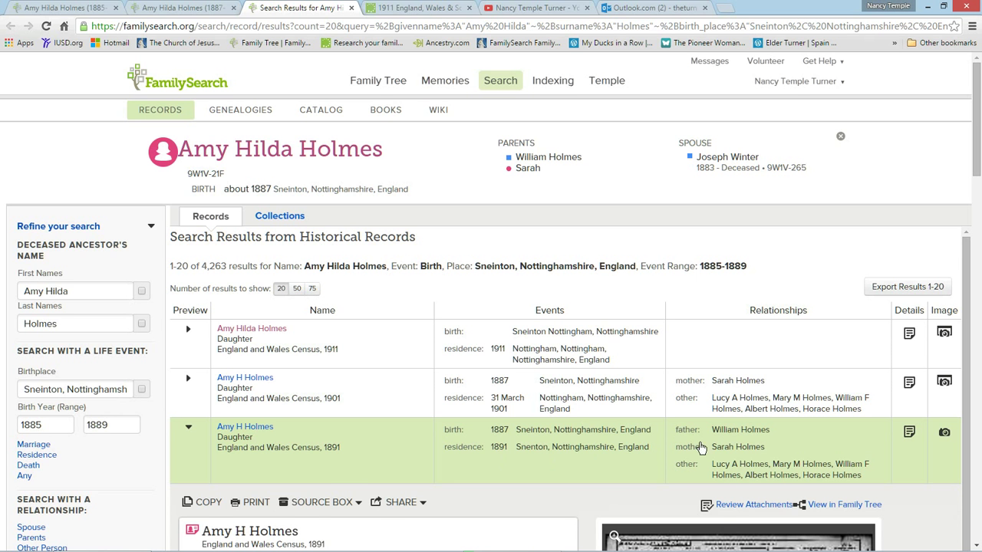
scroll(741, 509, "down", 2)
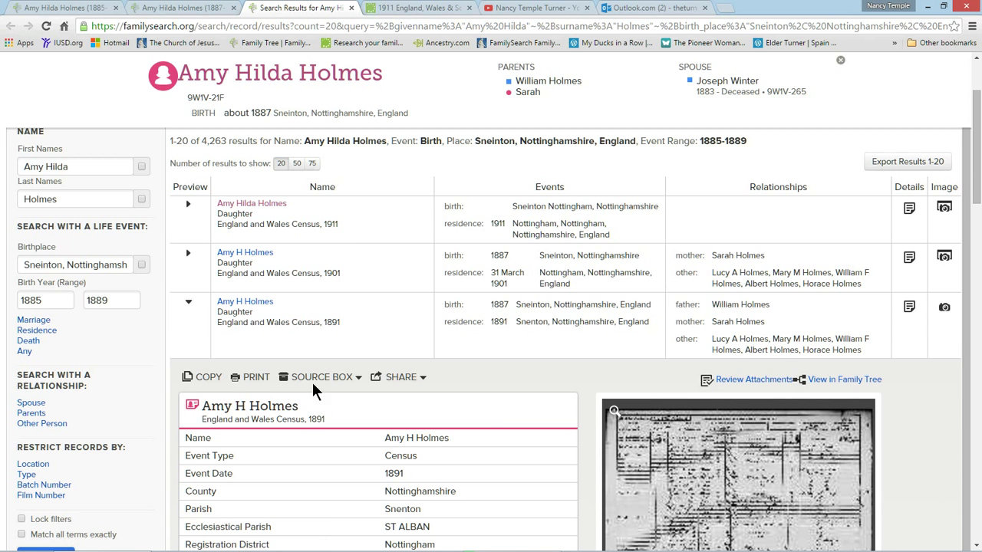
left_click(189, 305)
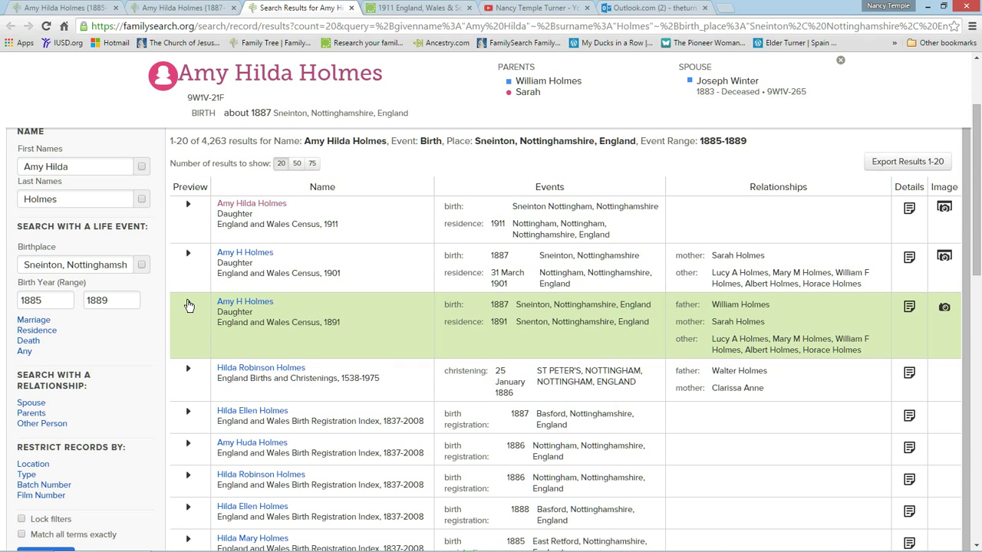
Step: Preview the 1901 England and Wales Census result and examine the household's entries on the findmypast census image
left_click(189, 256)
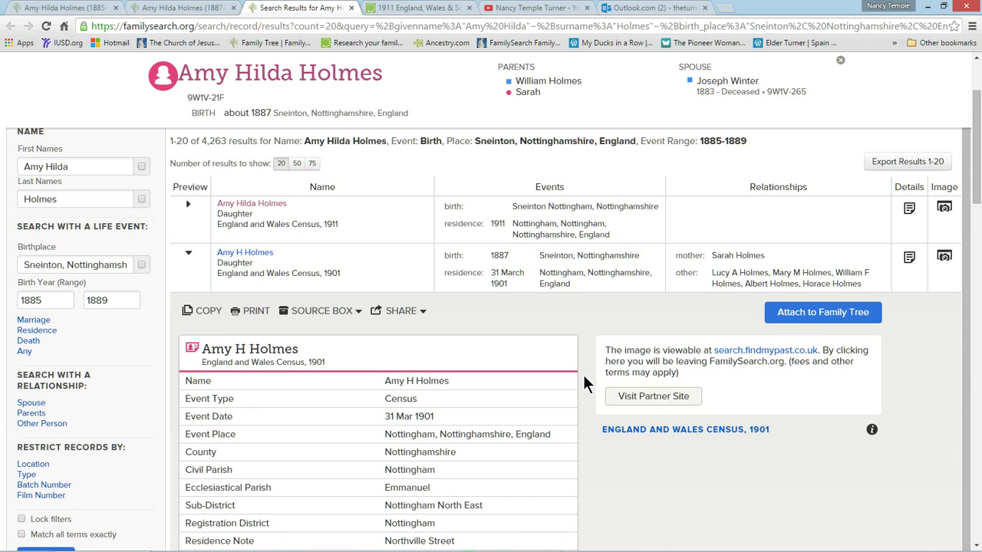
scroll(665, 488, "down", 3)
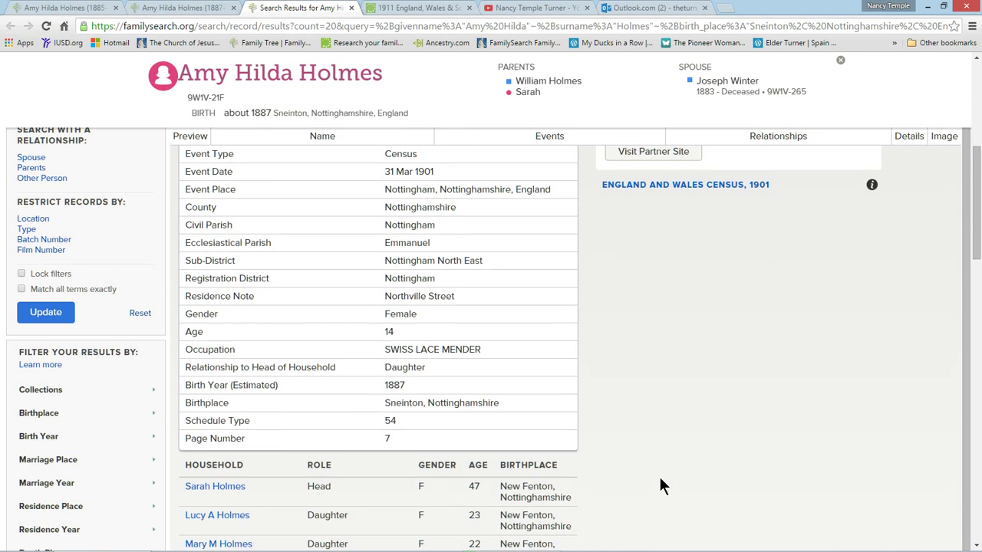
scroll(661, 482, "up", 2)
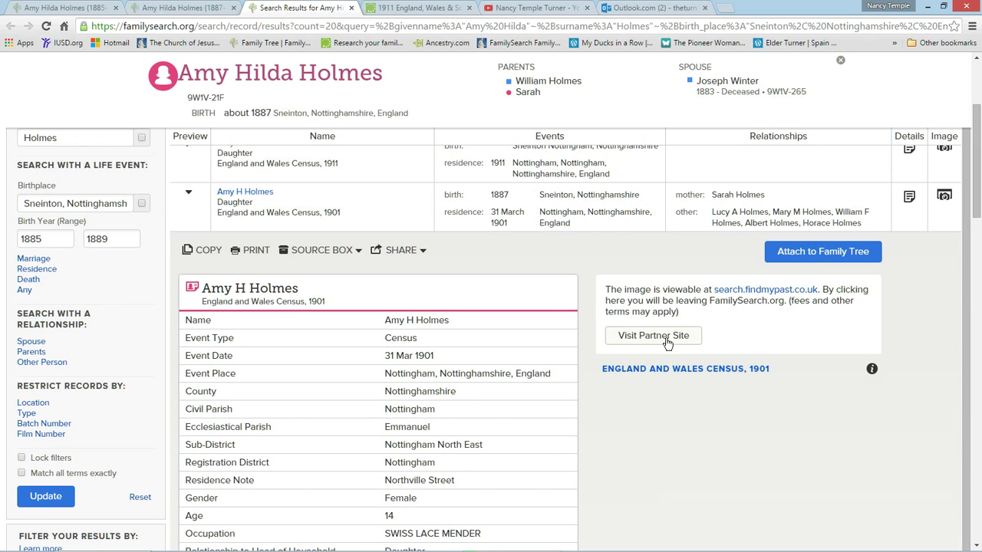
left_click(653, 336)
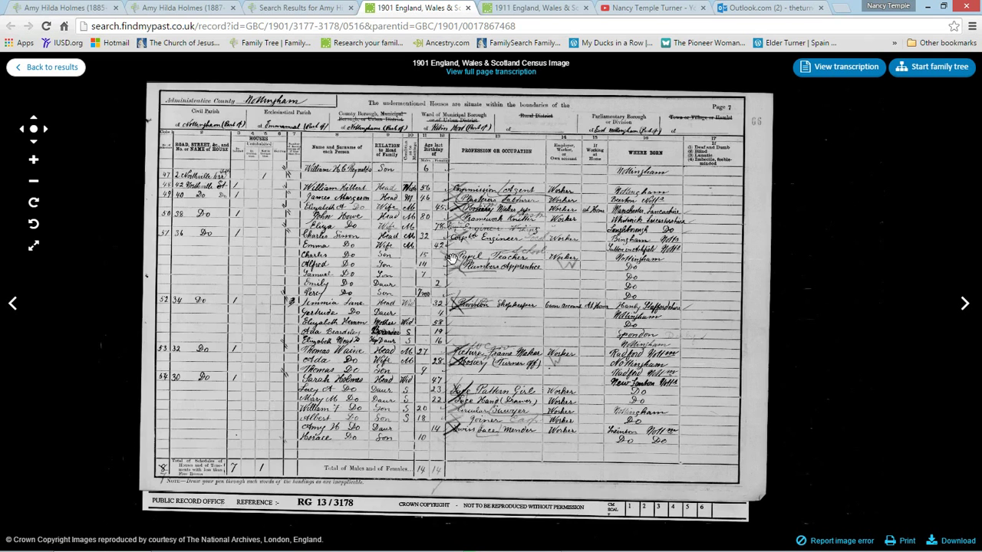
scroll(457, 335, "up", 4)
left_click_drag(480, 369, 488, 300)
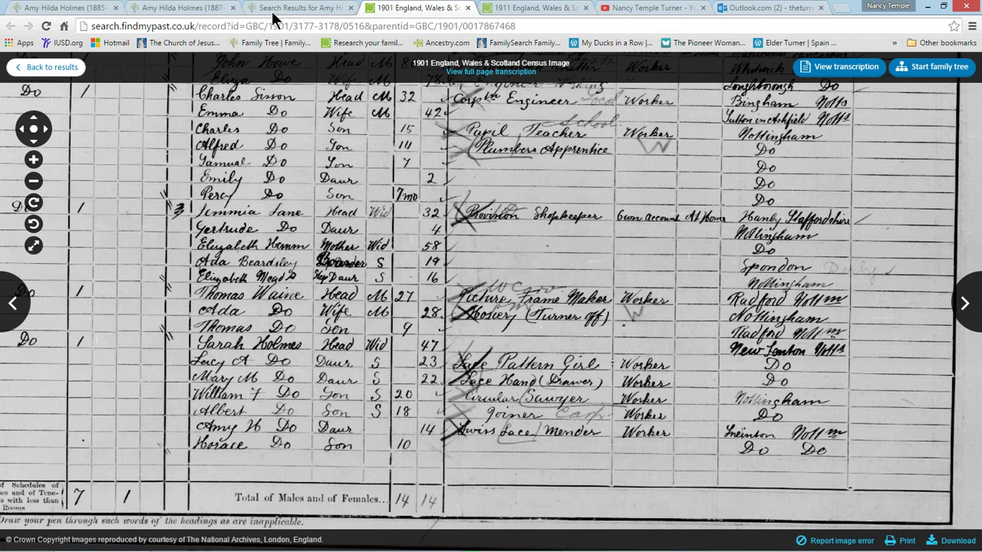
Step: Return to the FamilySearch results and start attaching the 1901 census record to Family Tree
left_click(309, 7)
left_click(799, 251)
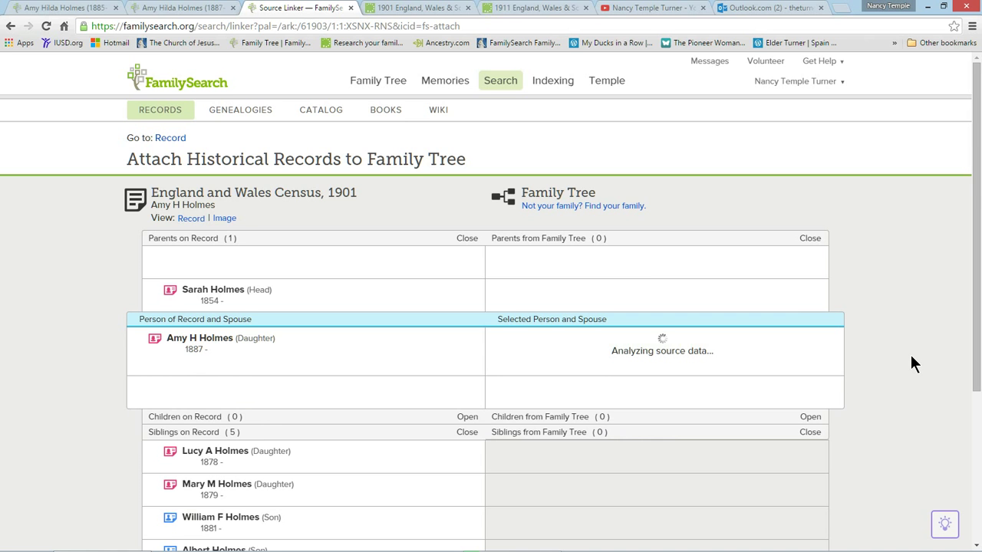
scroll(911, 357, "down", 1)
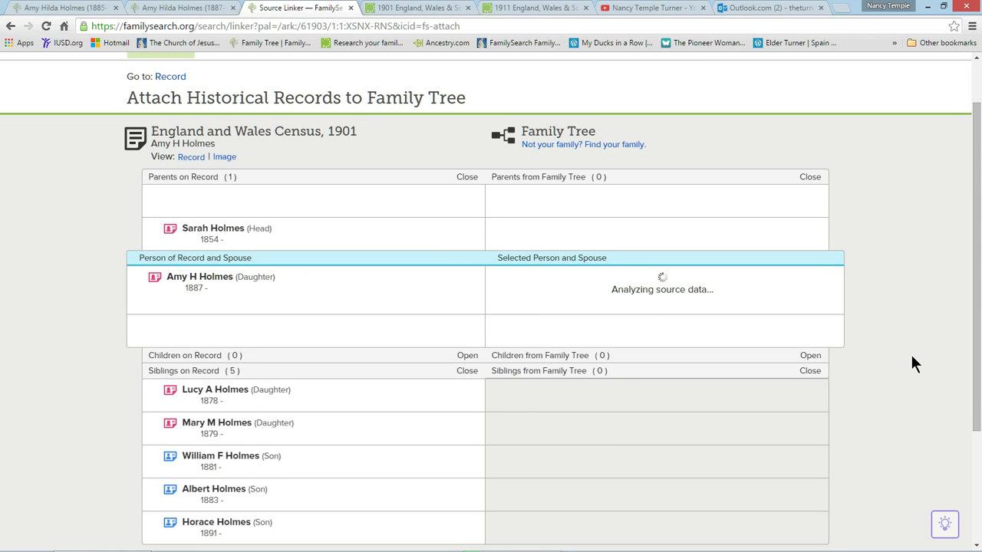
scroll(912, 356, "down", 1)
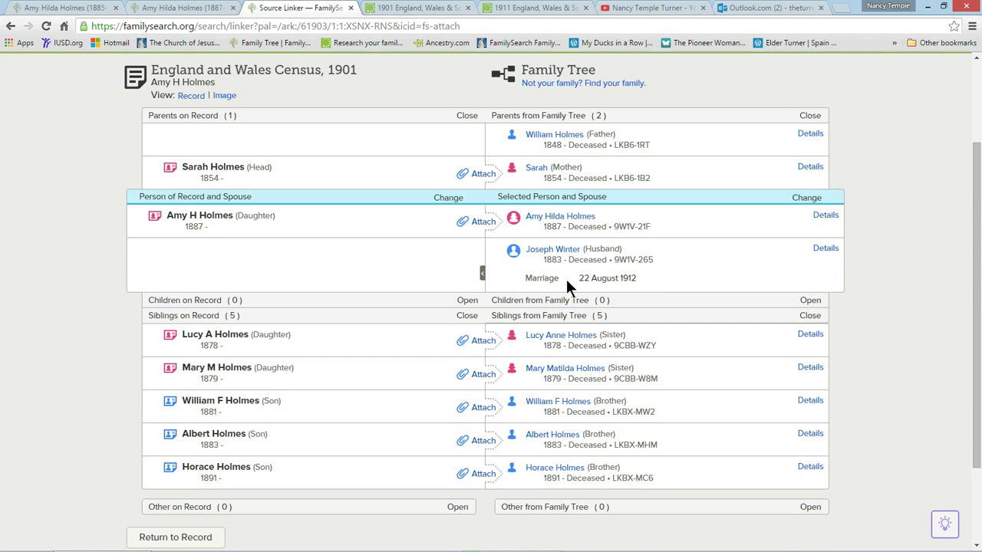
Step: Attach the 1901 census record to the mother and the selected daughter, adding the 31 Mar 1901 Nottingham residence to each
left_click(481, 173)
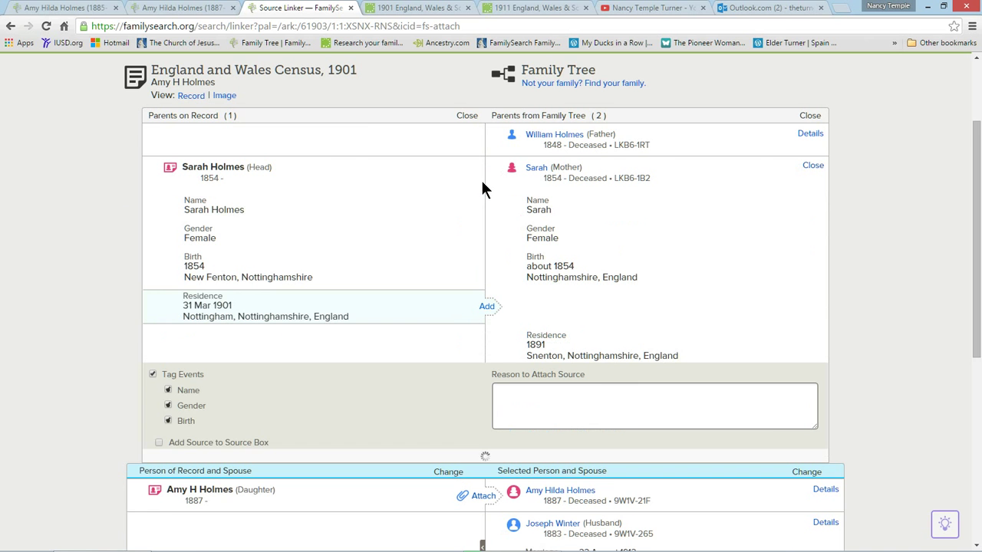
left_click(486, 306)
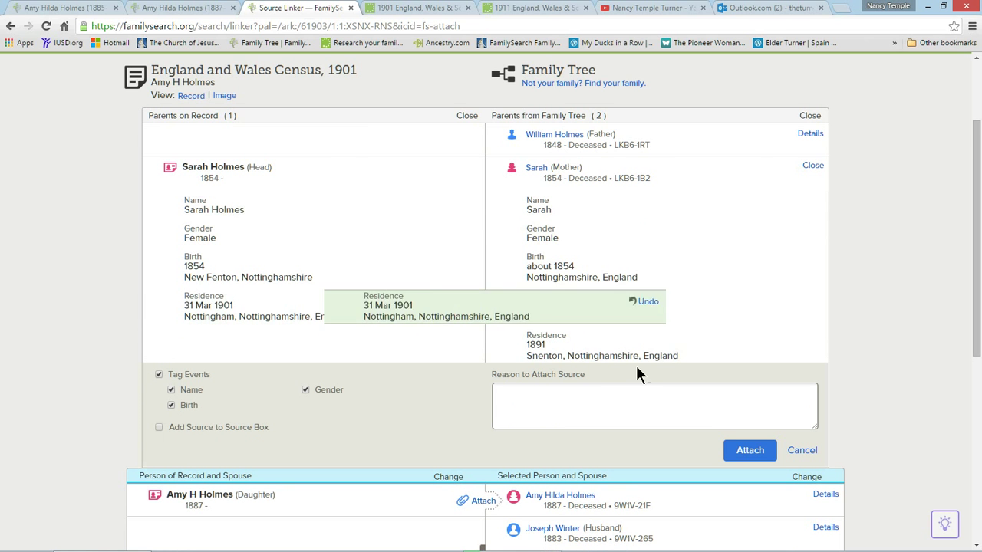
left_click(750, 451)
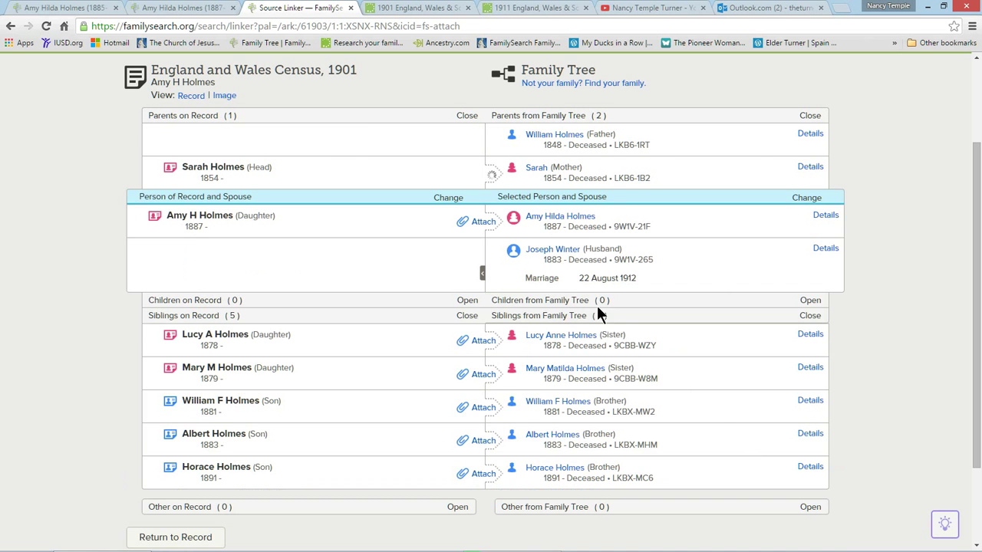
left_click(483, 223)
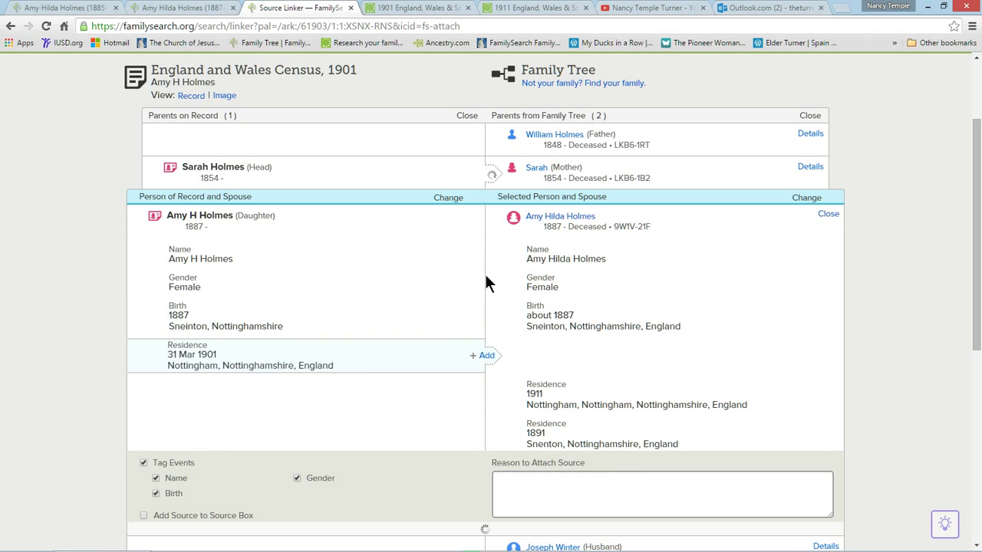
left_click(488, 356)
left_click(761, 539)
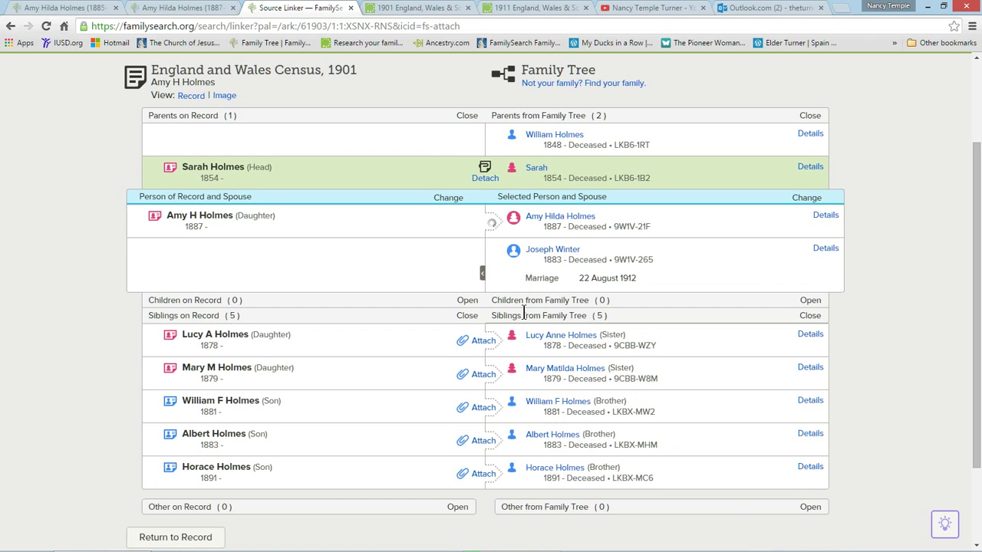
Step: Attach the 1901 census record to the two sisters, adding the 31 Mar 1901 Nottingham residence to each
left_click(488, 342)
left_click(486, 474)
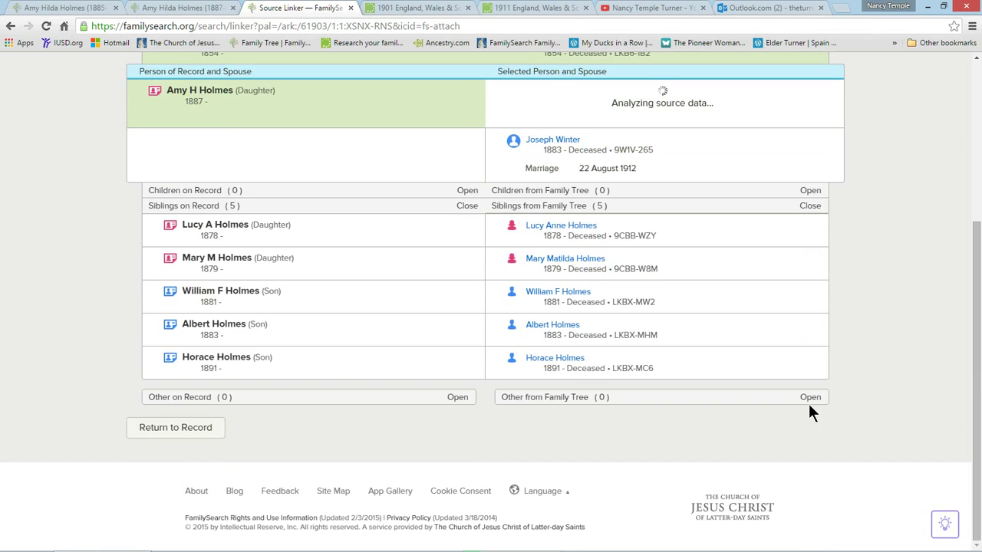
scroll(583, 180, "up", 3)
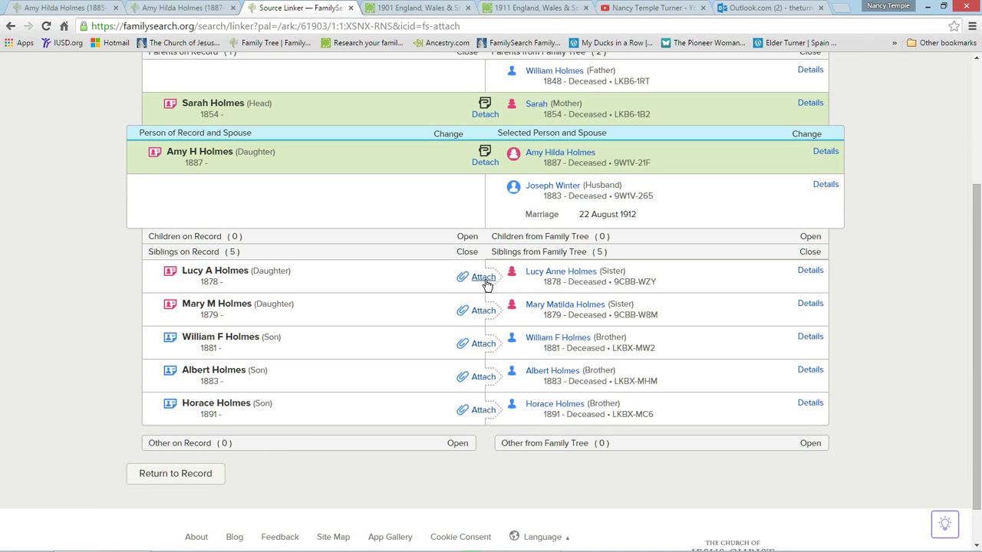
left_click(483, 278)
left_click(486, 411)
left_click(748, 548)
scroll(885, 375, "down", 1)
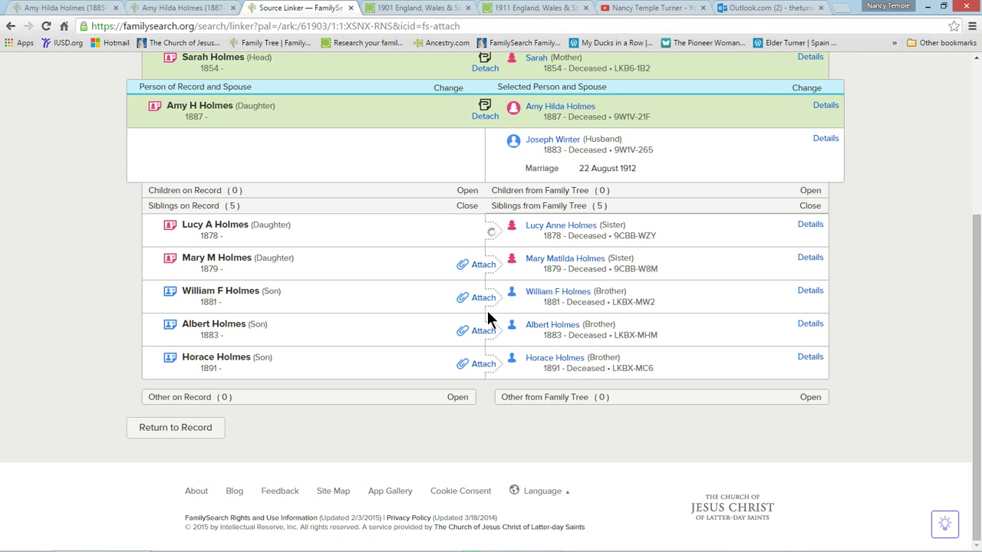
left_click(482, 265)
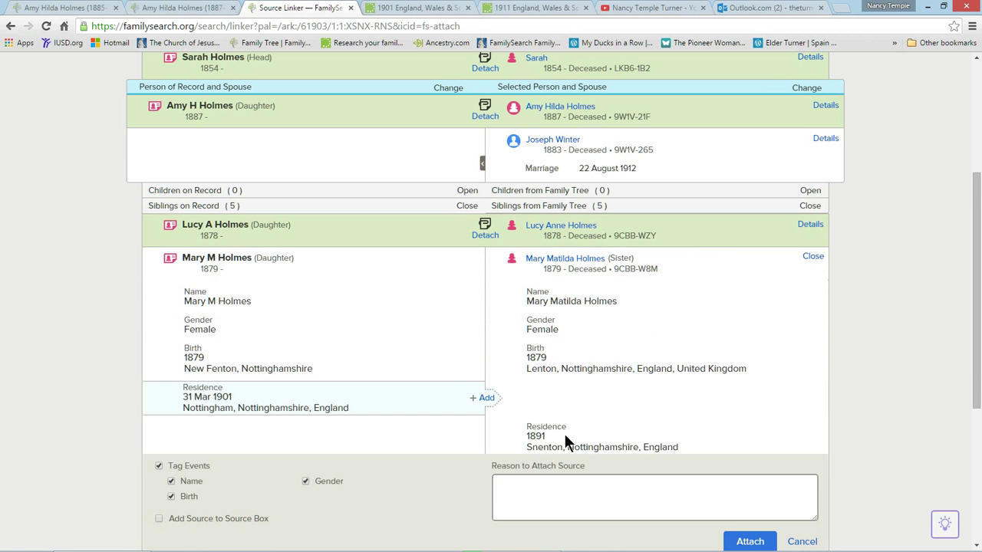
left_click(483, 398)
left_click(752, 540)
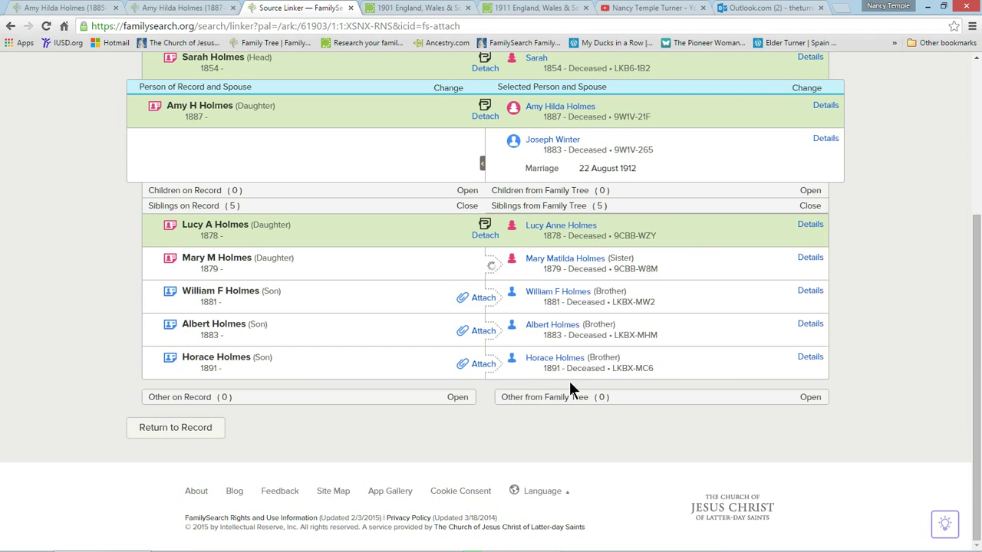
Step: Attach the 1901 census record to the first two listed brothers, adding the 31 Mar 1901 Nottingham residence to each
left_click(482, 299)
left_click(485, 431)
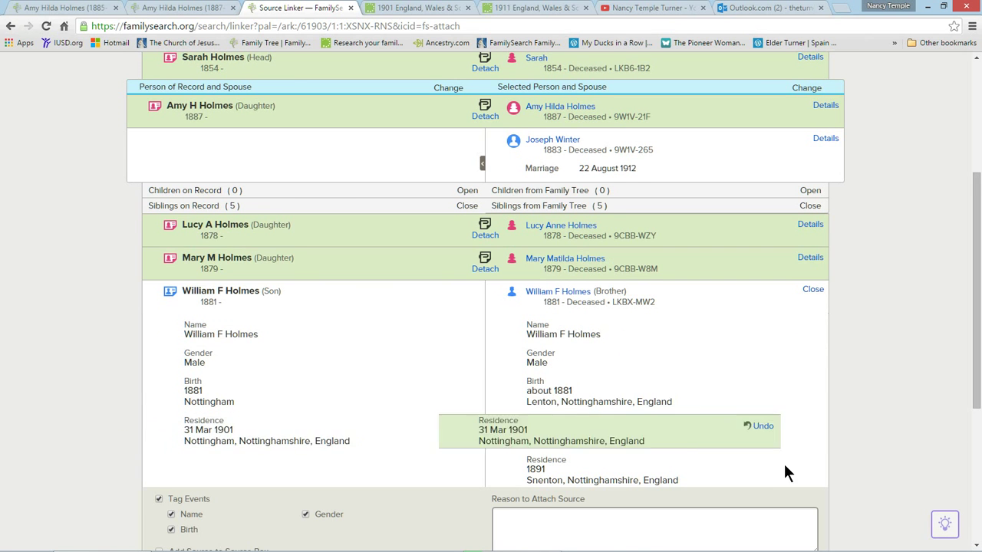
scroll(785, 461, "down", 3)
left_click(741, 395)
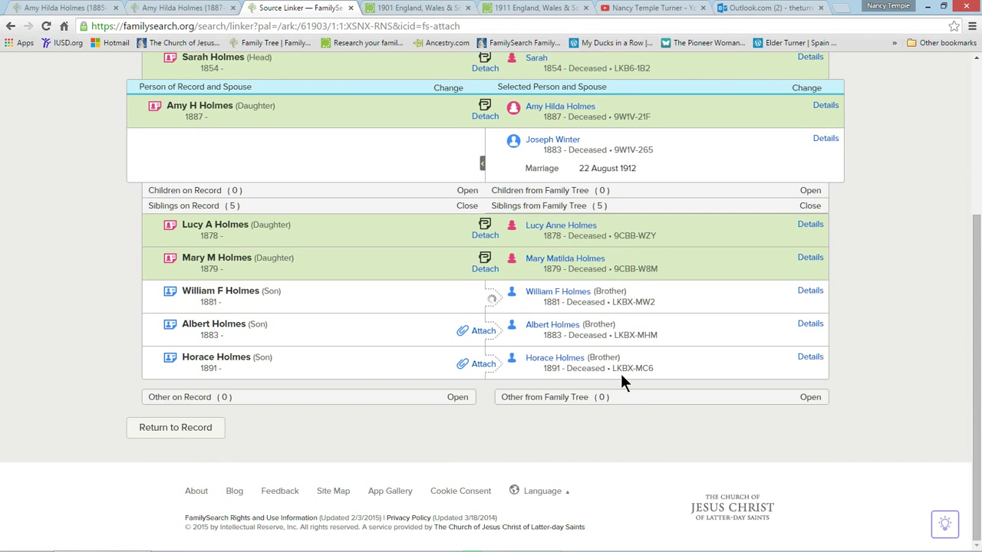
left_click(481, 331)
left_click(494, 464)
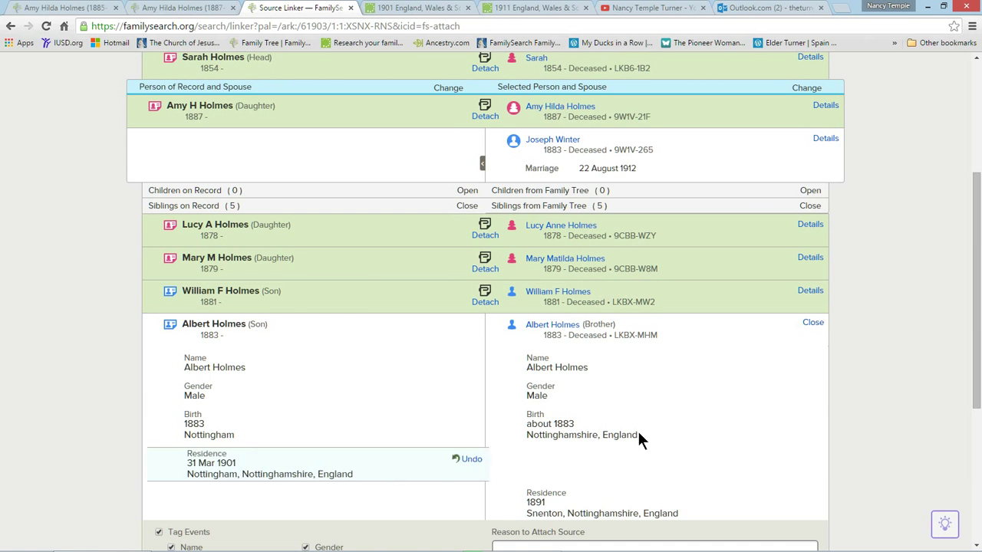
scroll(729, 418, "down", 3)
left_click(734, 424)
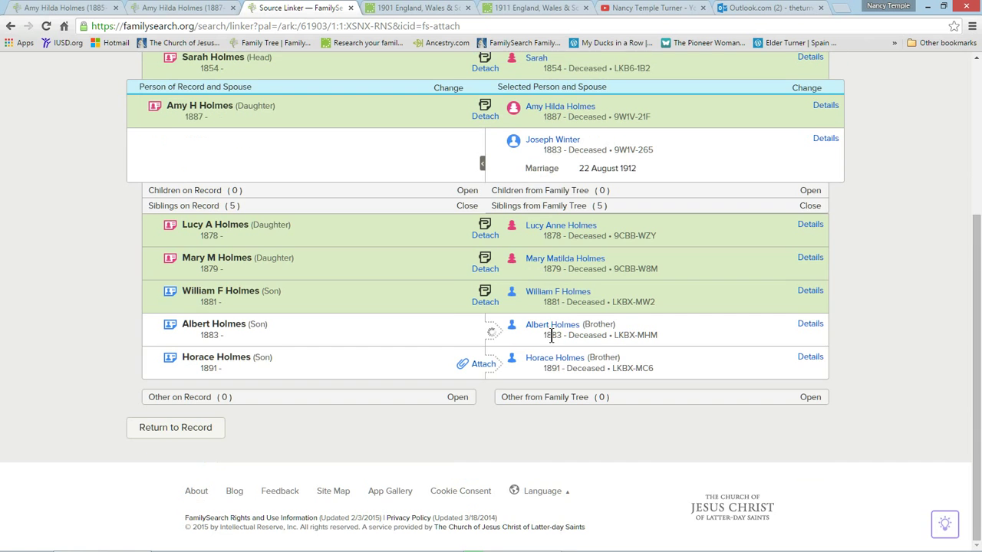
Step: Attach the 1901 census record to the youngest brother, adding the 31 Mar 1901 Nottingham residence, and check the family's attachments
left_click(484, 366)
left_click(483, 365)
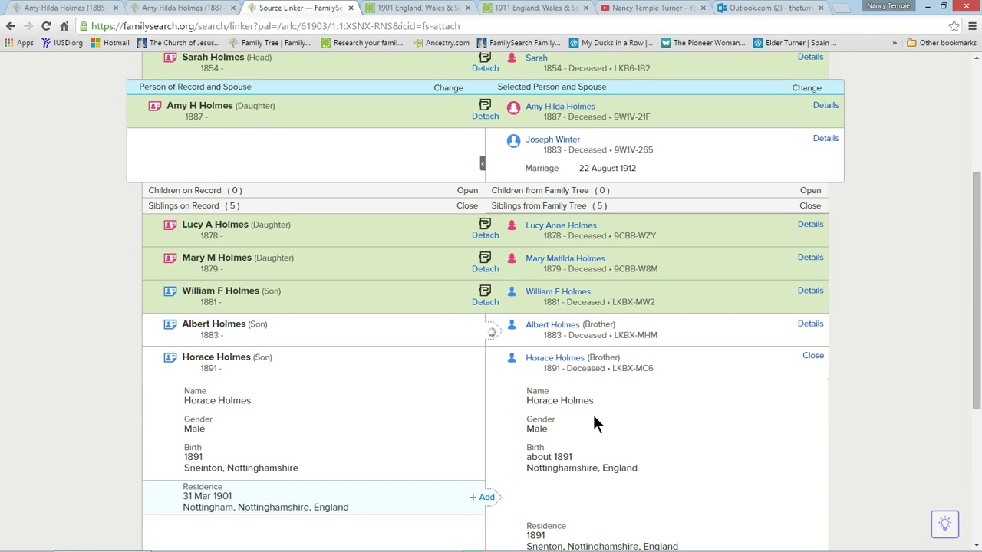
left_click(491, 497)
scroll(675, 450, "down", 3)
left_click(749, 457)
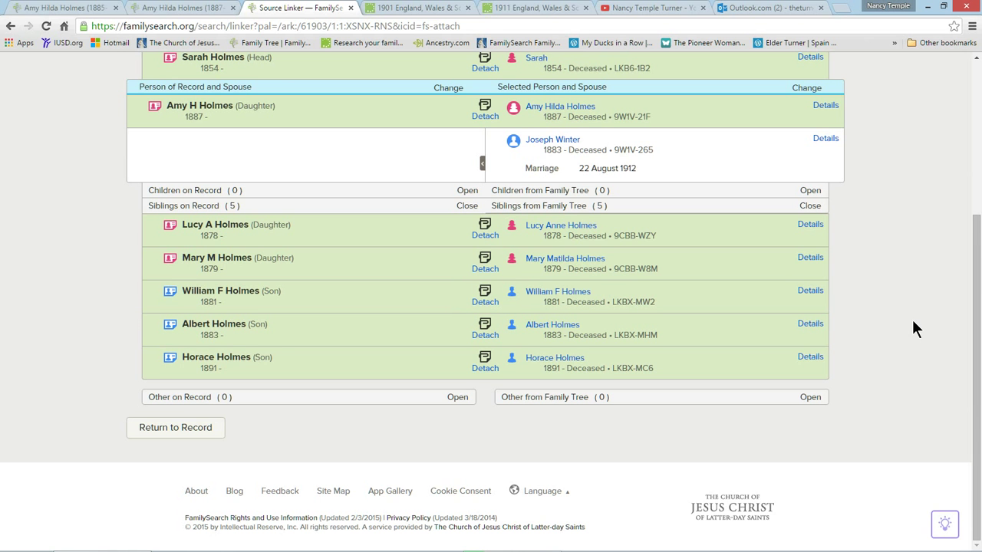
scroll(913, 322, "up", 3)
scroll(913, 322, "down", 2)
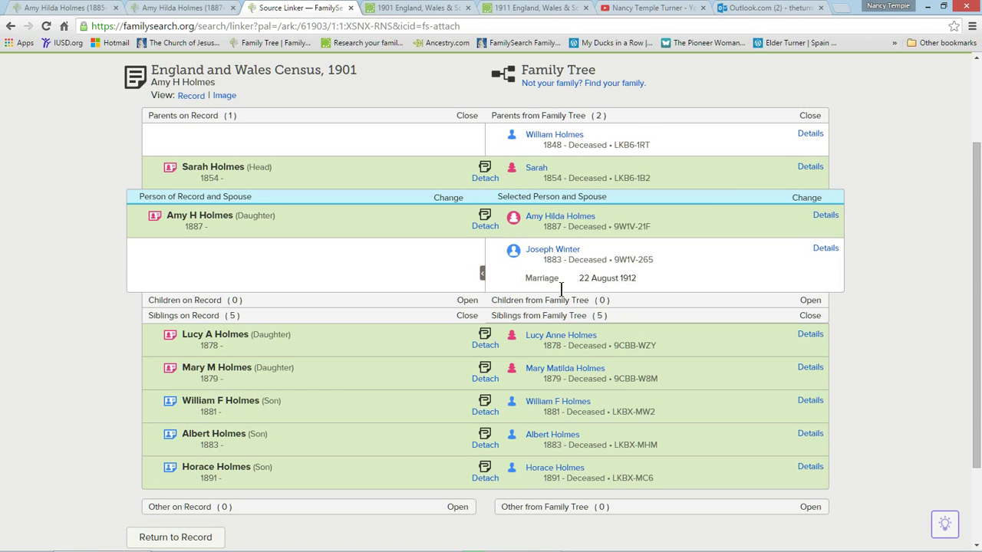
scroll(465, 319, "up", 2)
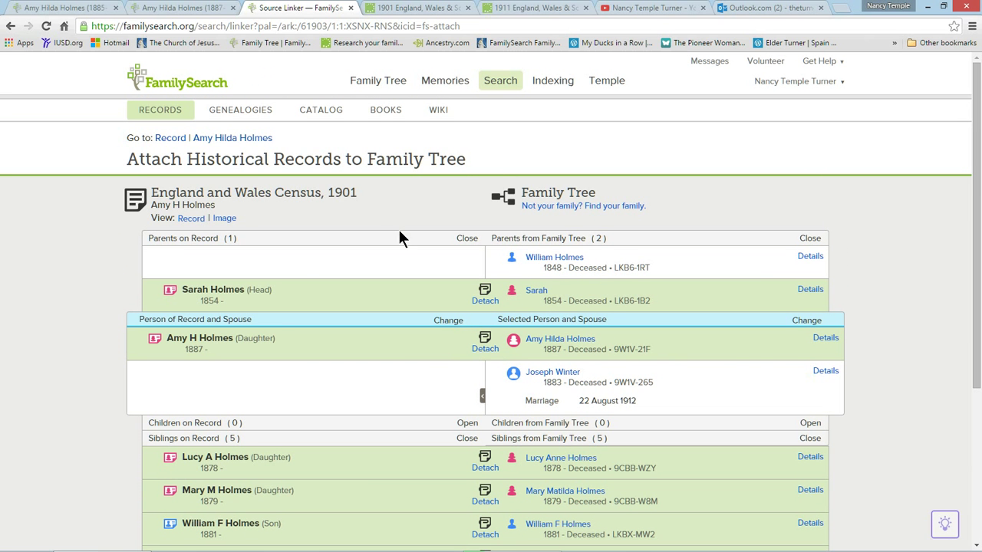
Step: Return to the 1901 census record and close the outdated person page, 1911 census, YouTube and Outlook tabs
left_click(164, 141)
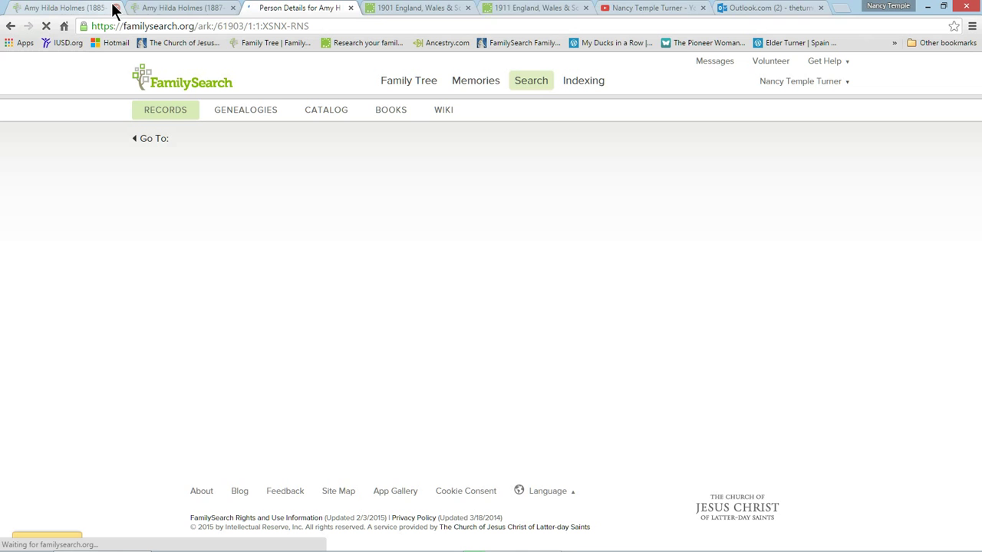
left_click(115, 8)
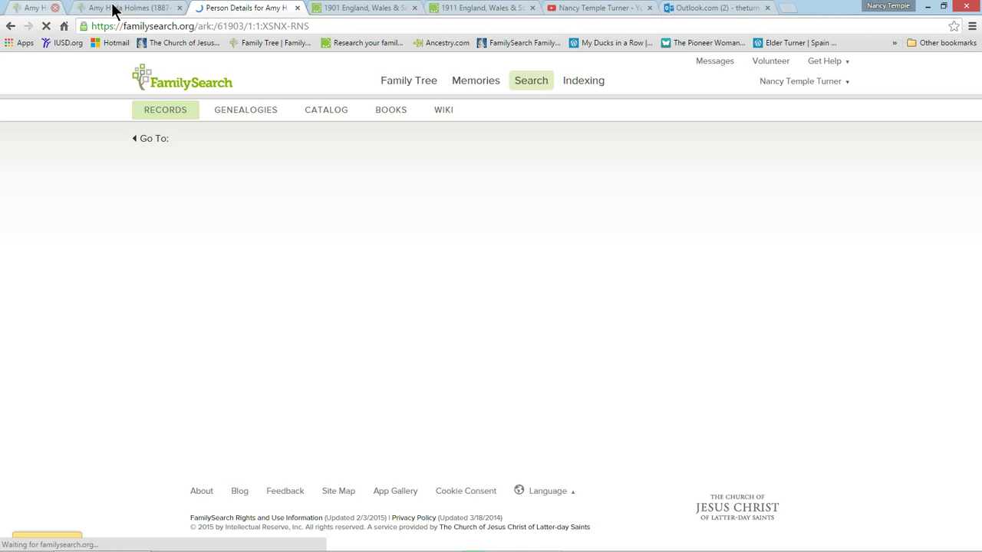
left_click(468, 8)
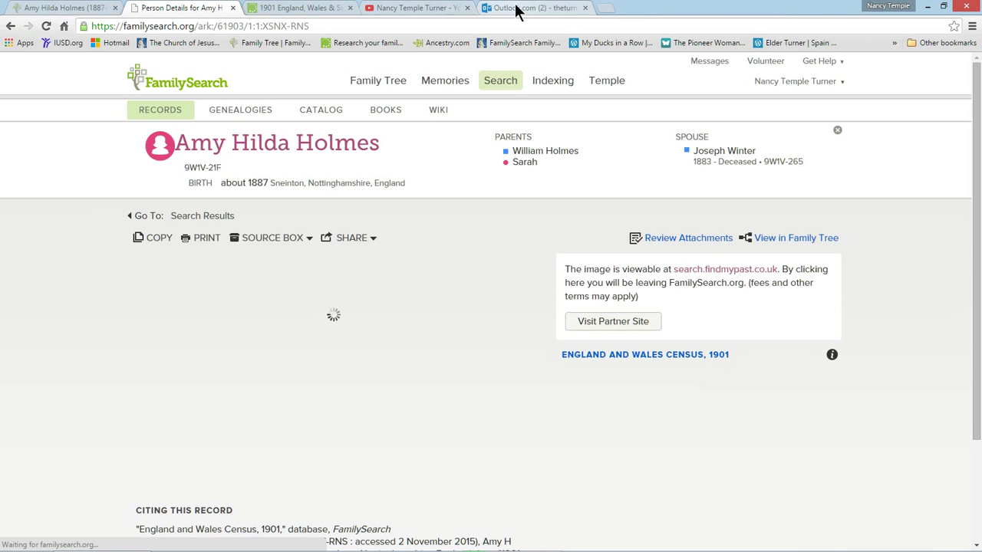
left_click(467, 8)
left_click(468, 7)
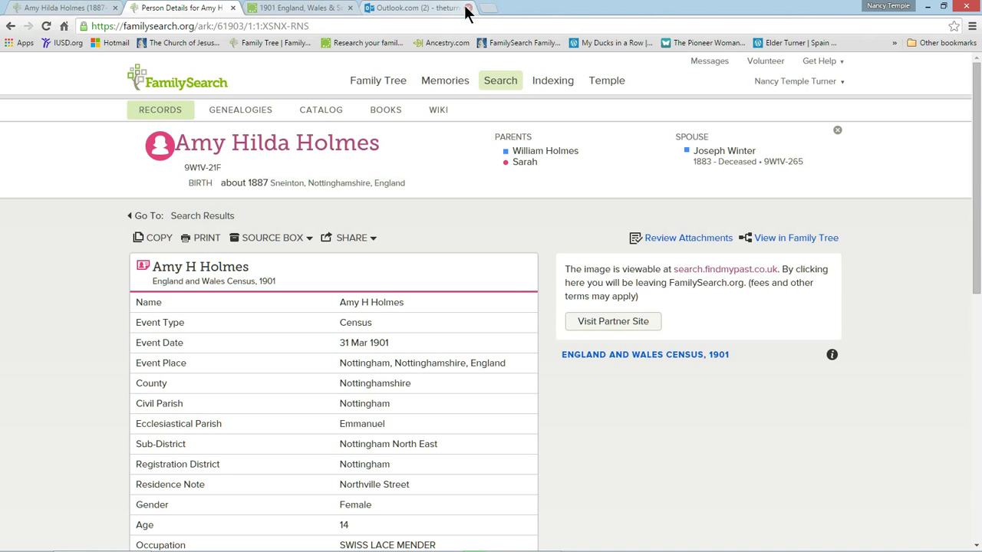
Step: Return to the FamilySearch search results and review the first page for other records matching the ancestor
left_click(195, 219)
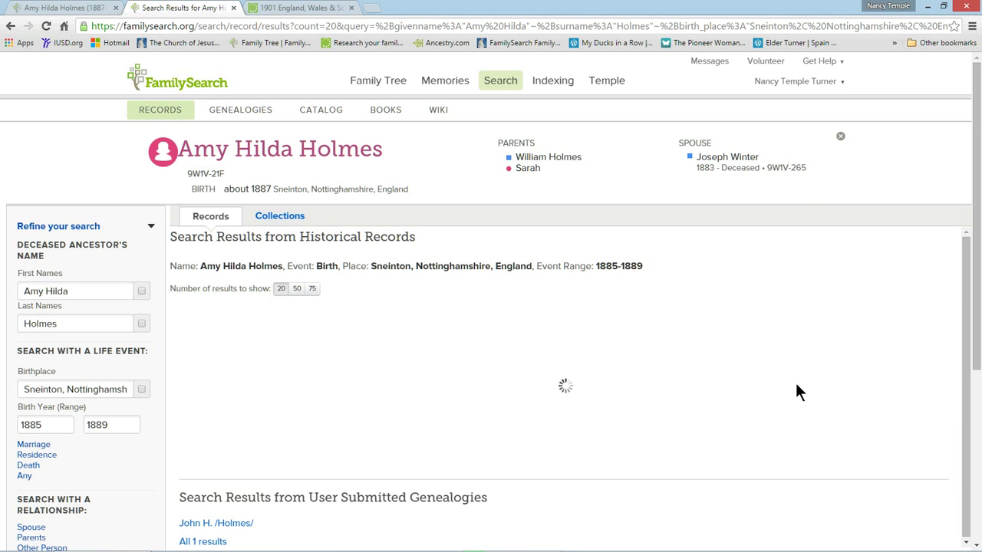
scroll(796, 388, "down", 1)
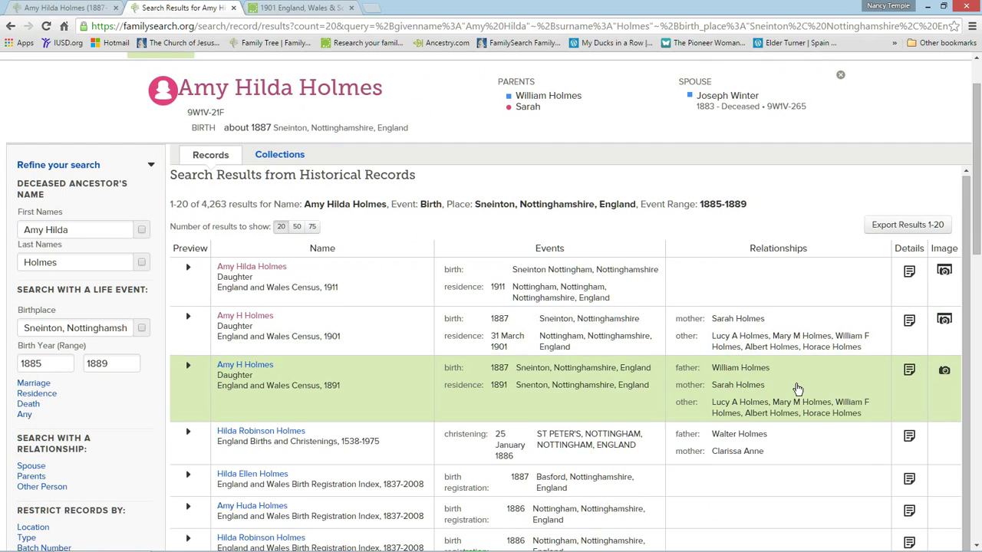
scroll(794, 388, "down", 1)
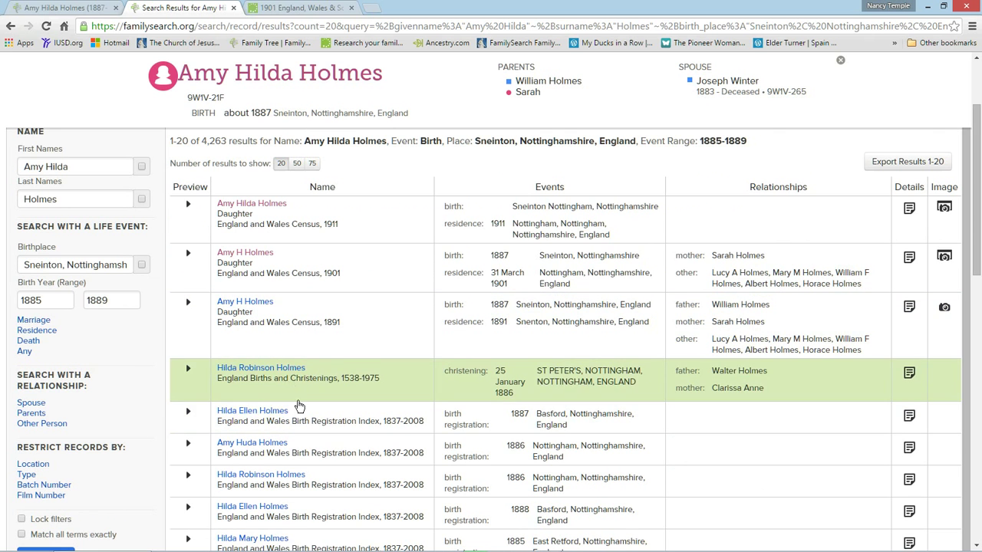
scroll(304, 423, "down", 3)
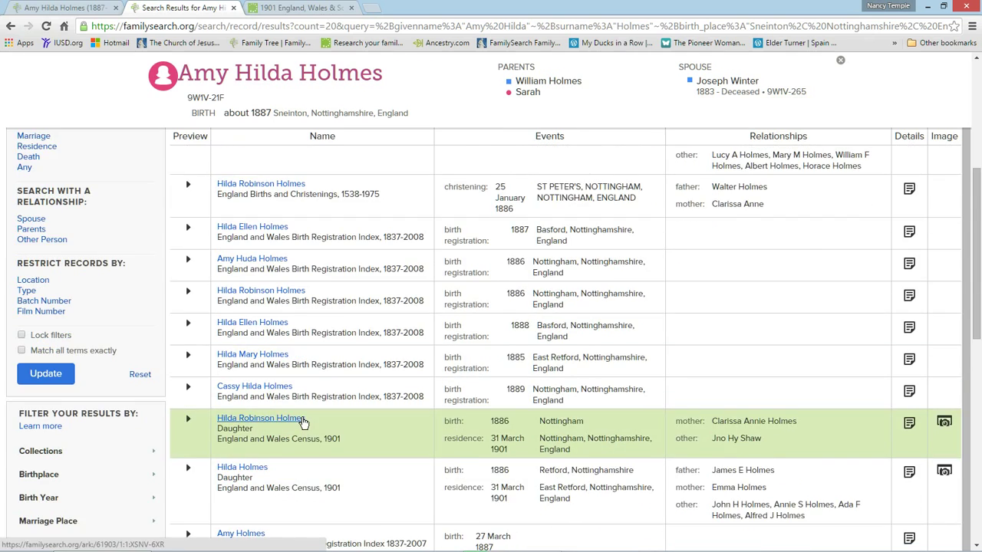
scroll(304, 422, "down", 7)
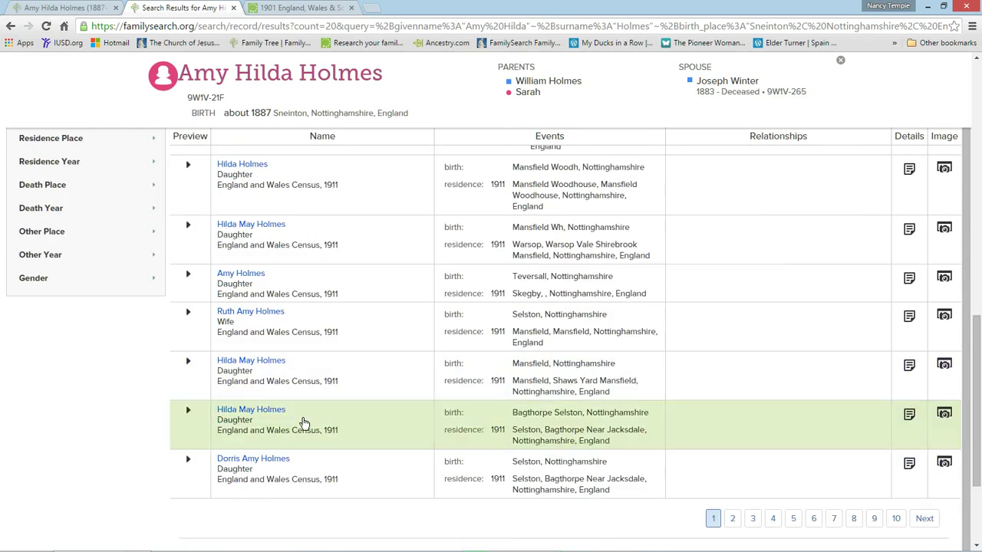
scroll(304, 423, "up", 13)
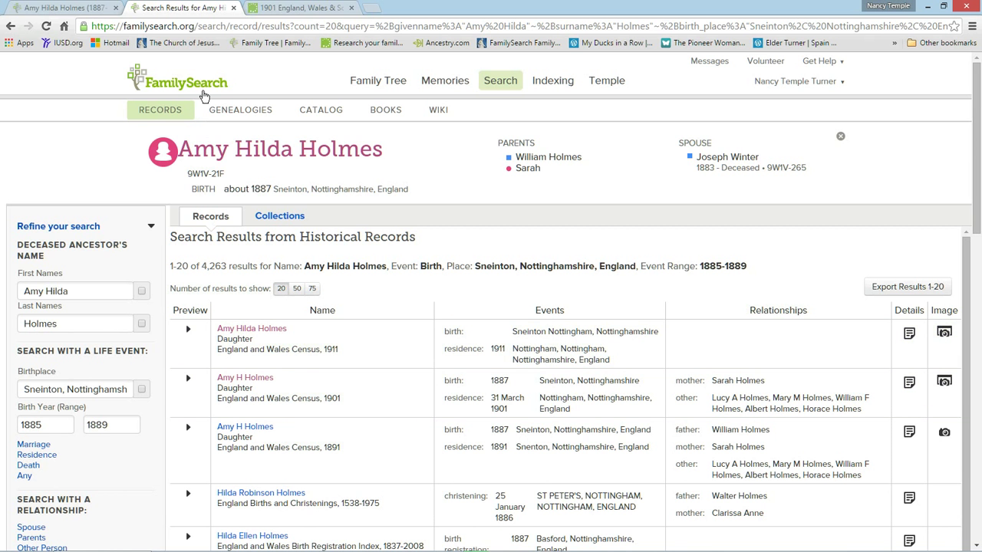
Step: Close the FamilySearch search results and reload the ancestor's Family Tree person page
left_click(234, 8)
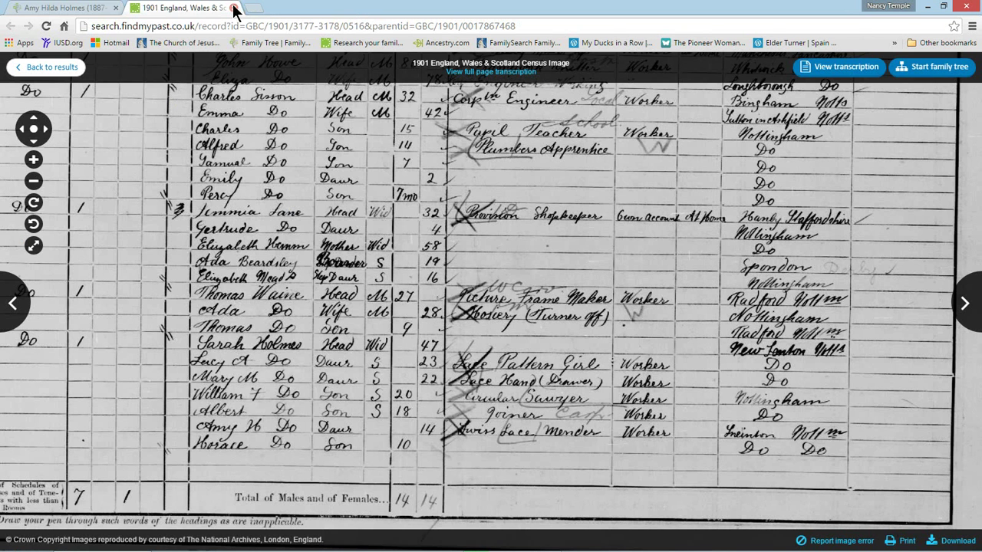
left_click(73, 9)
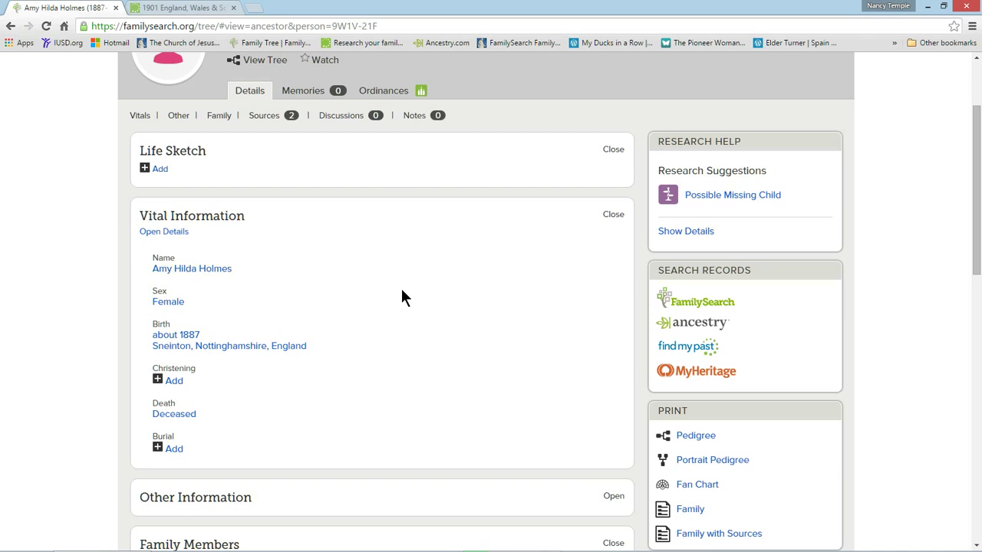
scroll(400, 286, "up", 2)
left_click(46, 27)
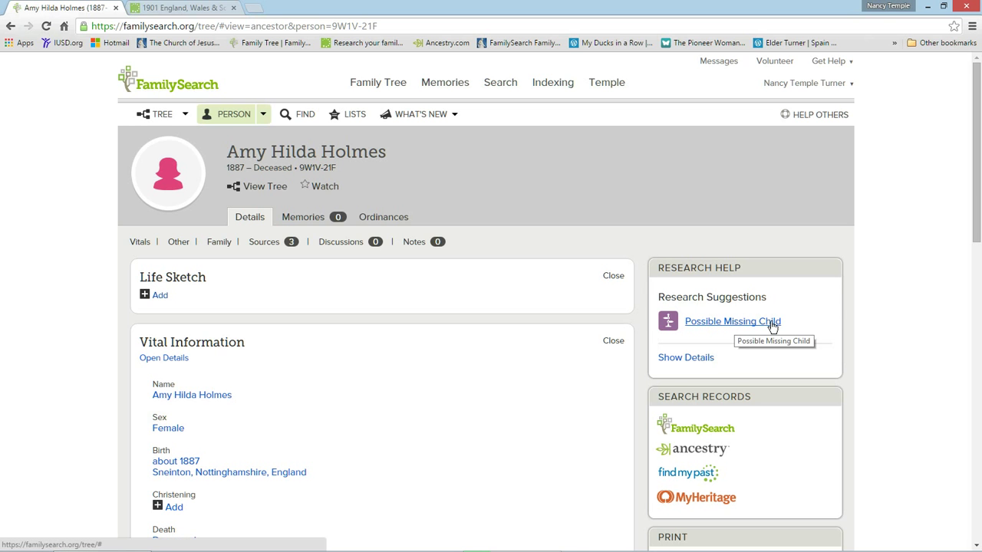
Step: Read the Possible Missing Child research suggestion and compare it with the siblings' birth years under Family Members
left_click(765, 323)
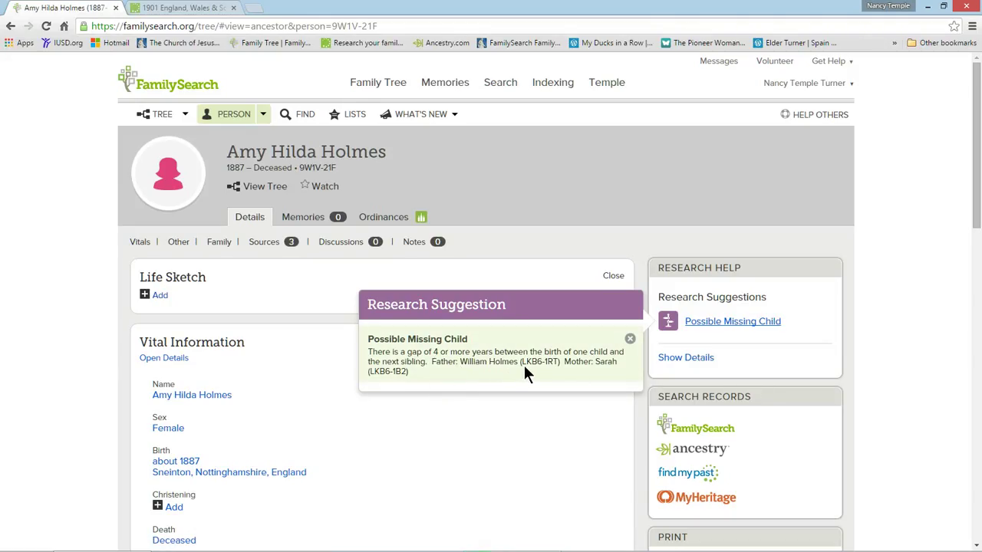
scroll(439, 500, "down", 6)
scroll(447, 498, "down", 2)
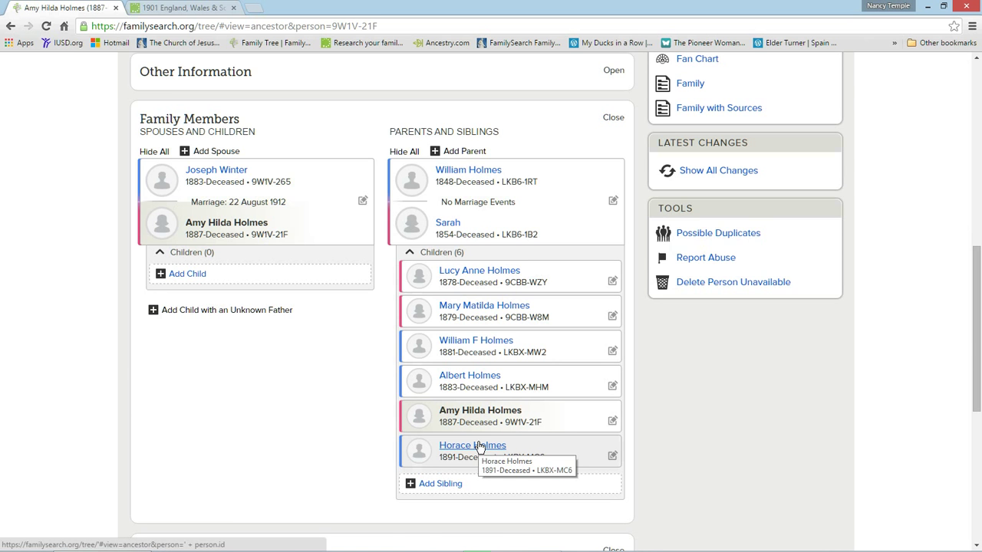
scroll(483, 443, "up", 9)
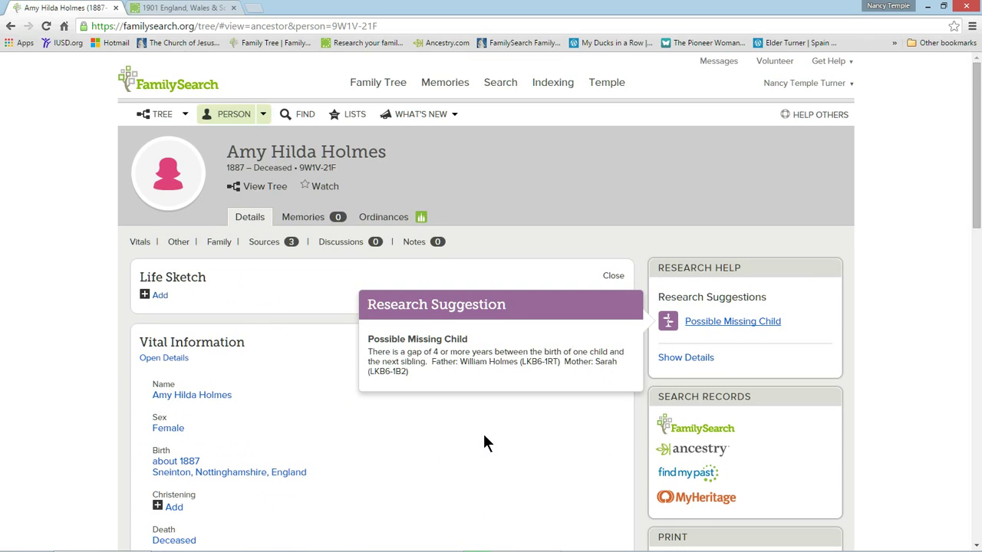
scroll(482, 431, "down", 9)
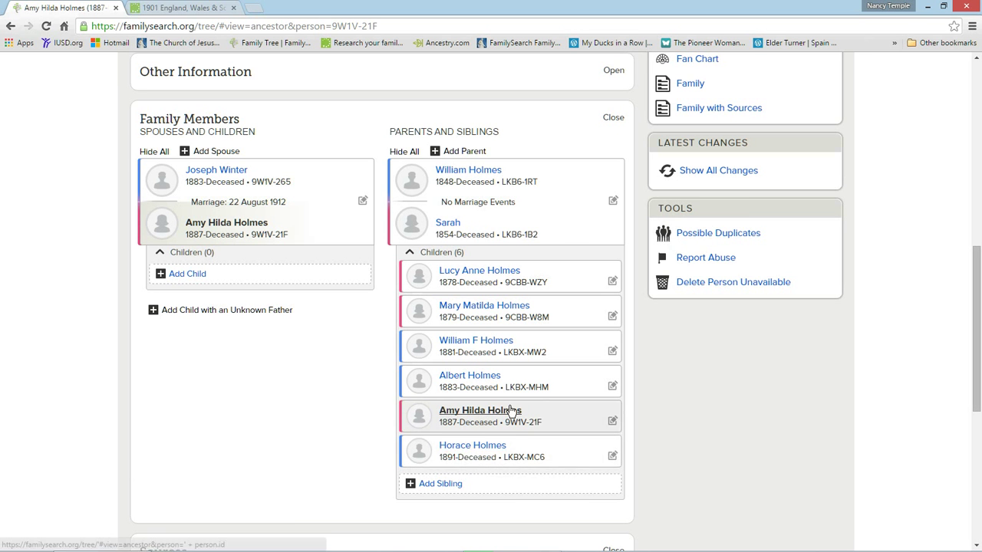
scroll(513, 414, "up", 5)
scroll(510, 410, "up", 3)
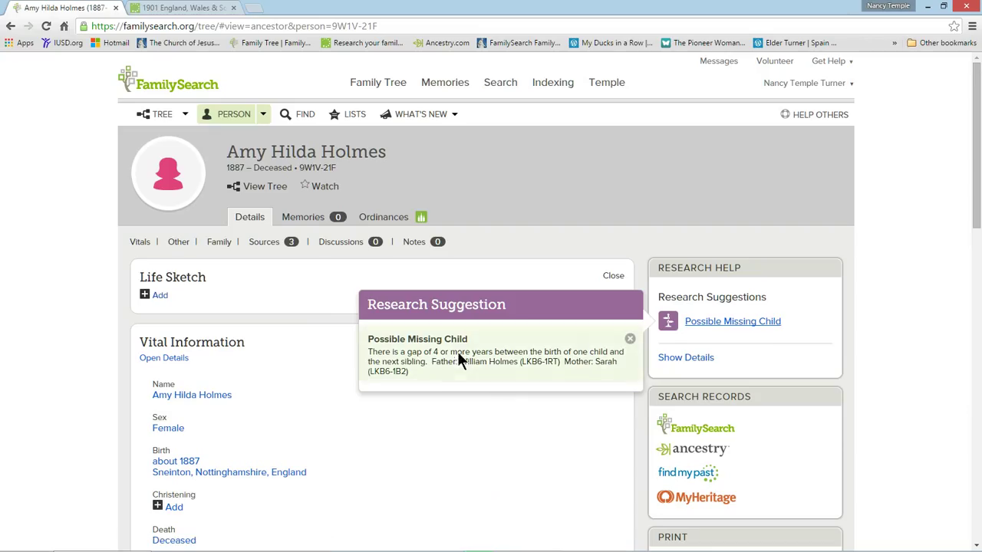
Step: Dismiss the Possible Missing Child suggestion with the reason "1911 England & Wales Census states six children born, six living at the time. All are accounted for."
left_click(629, 340)
left_click(322, 298)
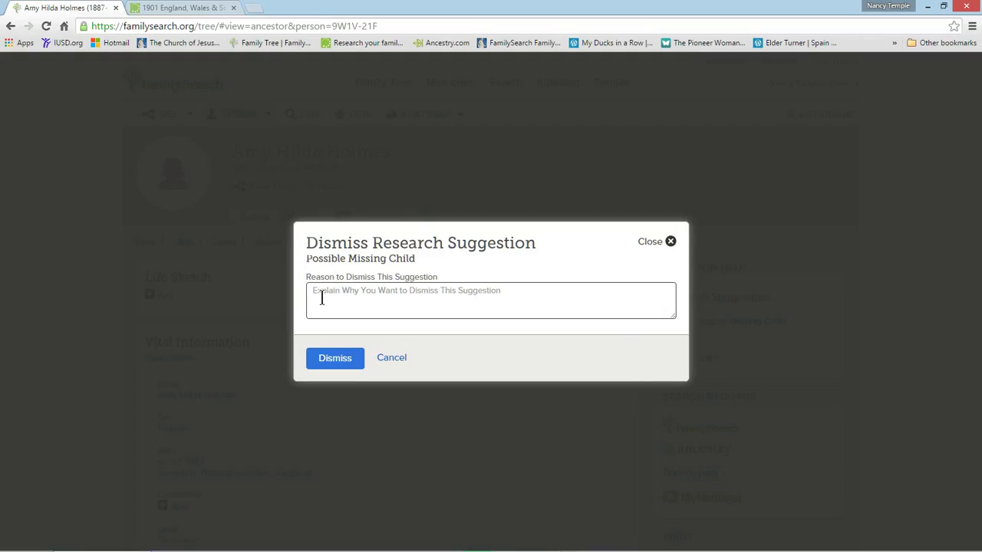
type("1911")
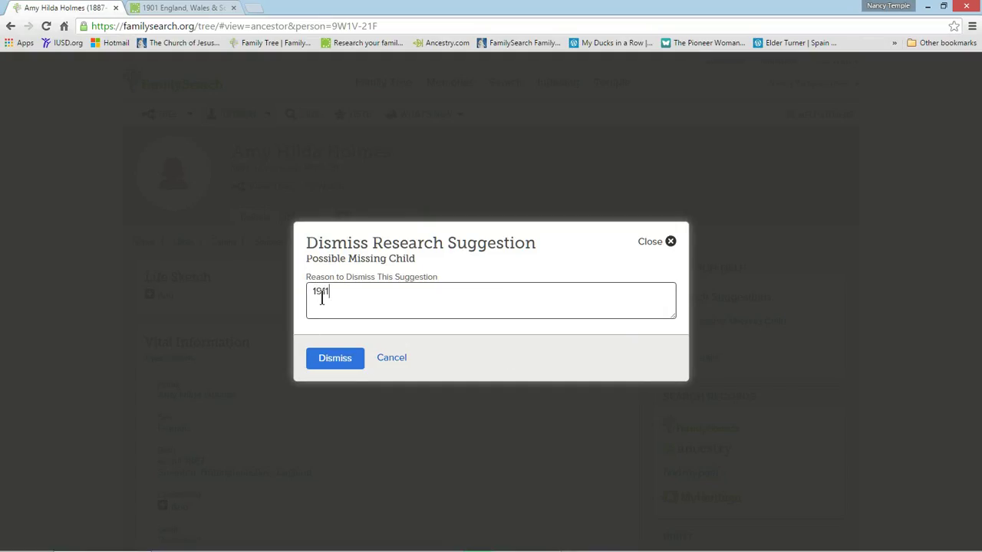
type("01 England & Wales Census states six c")
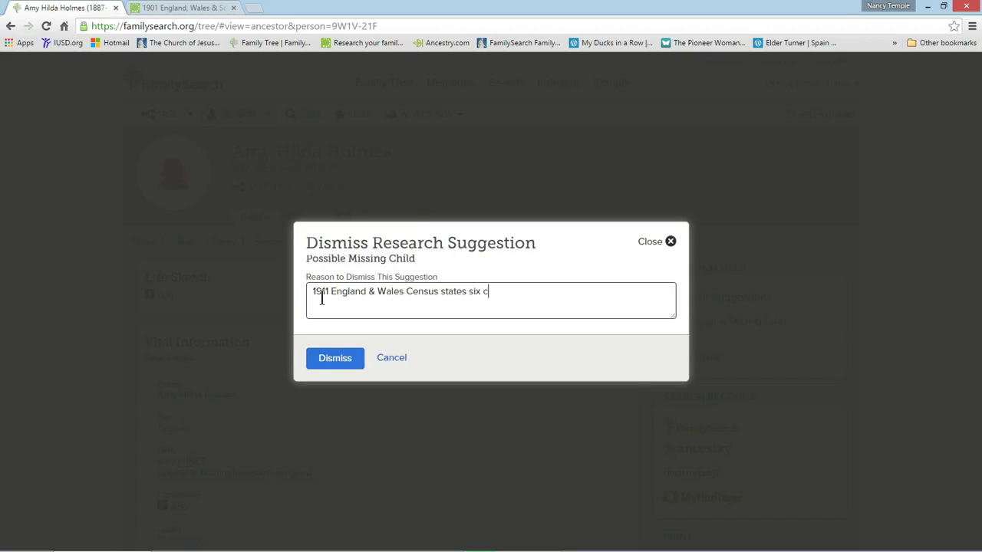
type("hildren. born, six living at the time.  All are account")
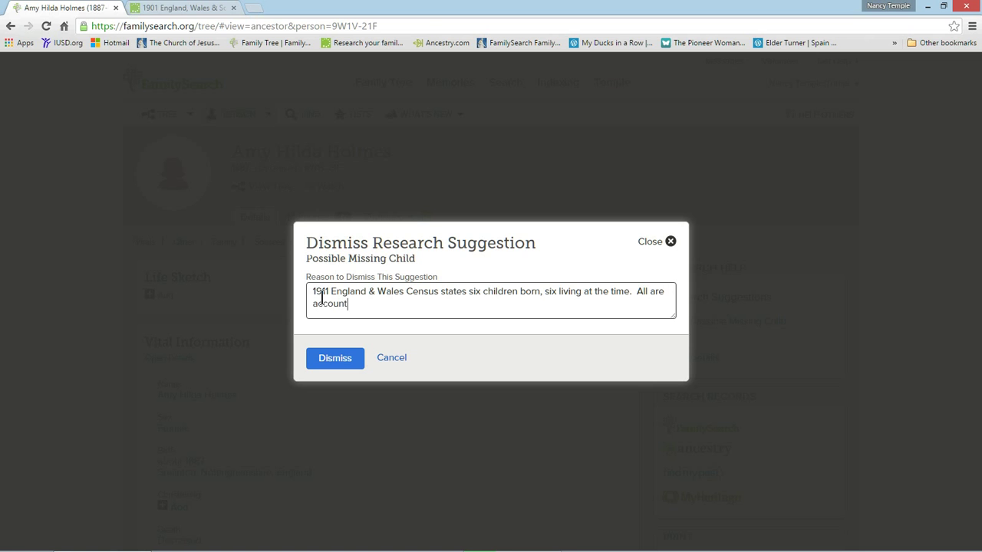
type("ed for.")
left_click(317, 358)
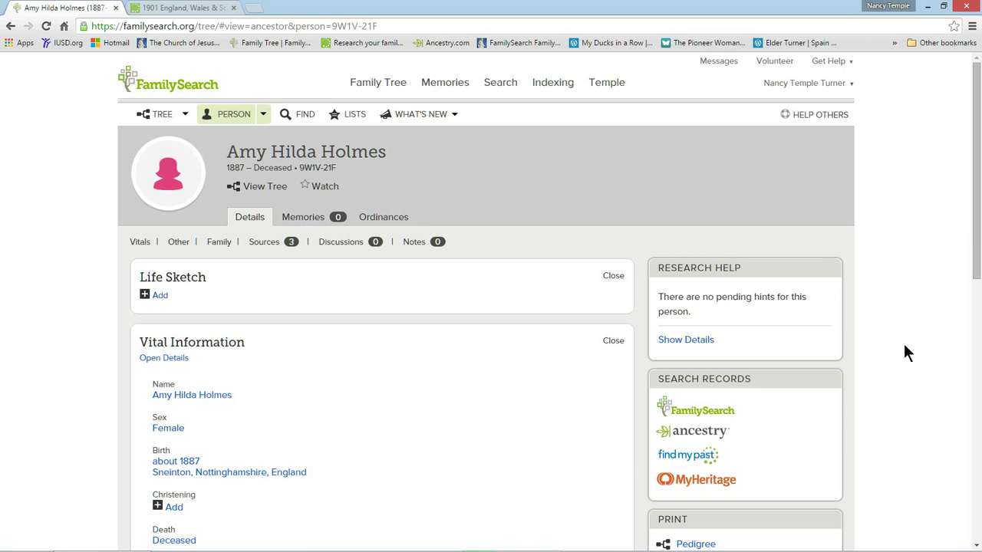
Step: Search Ancestry for the ancestor from her person page and open her England & Wales, FreeBMD Marriage Index, 1837-1915 record
scroll(899, 351, "down", 1)
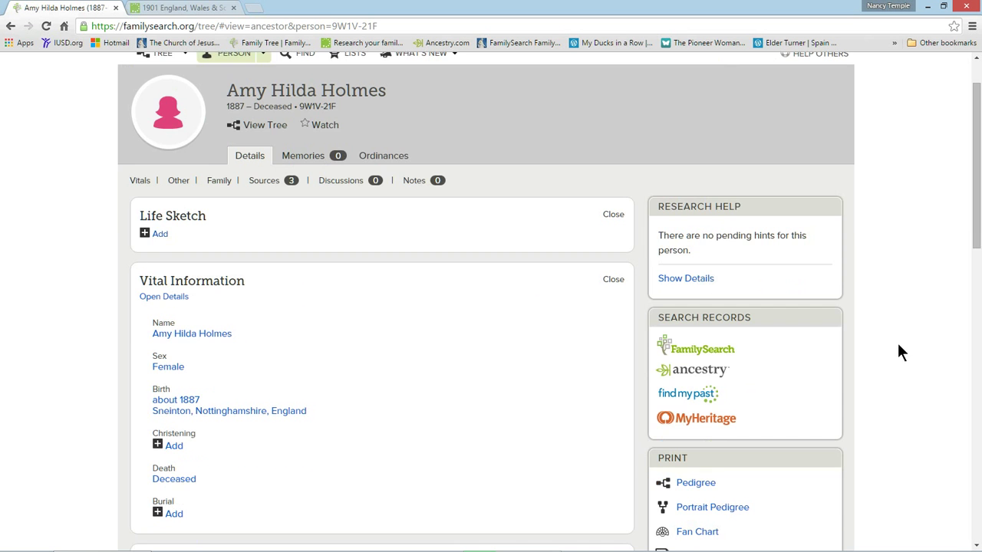
left_click(678, 372)
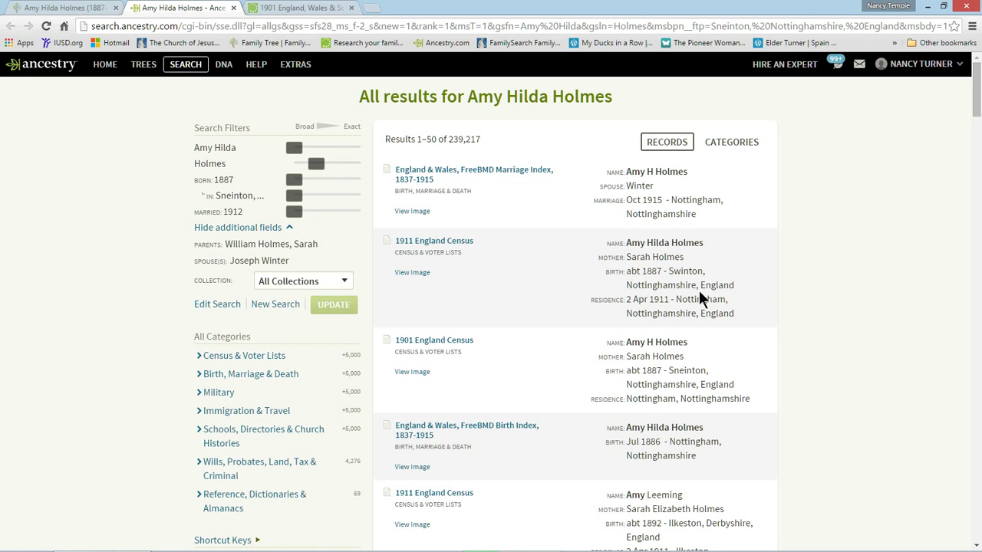
mouse_move(464, 178)
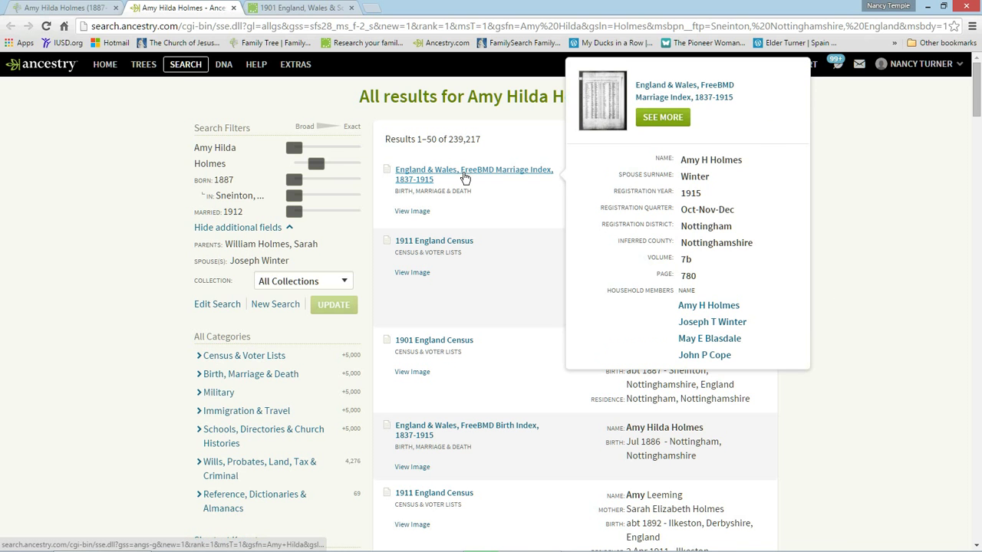
left_click(464, 177)
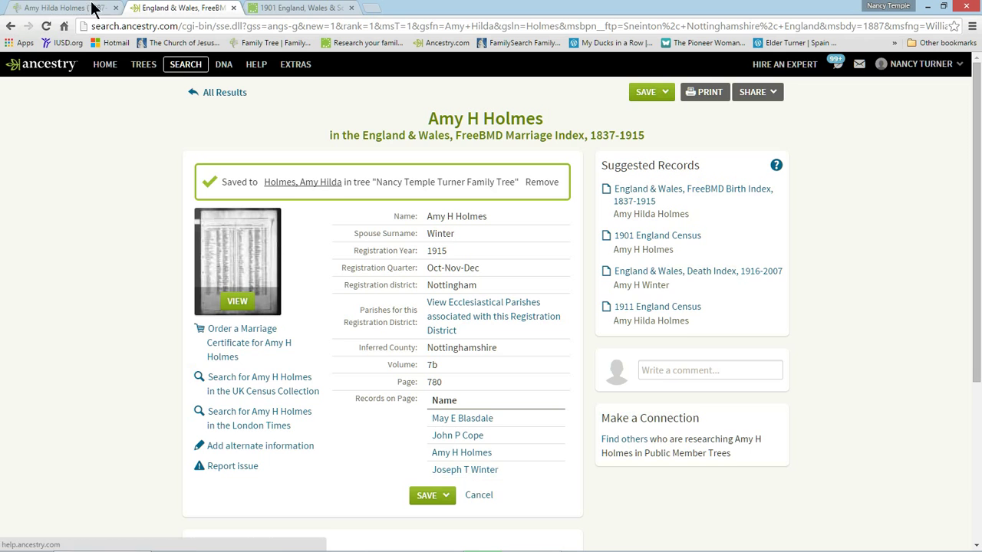
Step: Compare the husband's name and marriage date in FamilySearch Family Tree with the Ancestry marriage index record
left_click(66, 7)
scroll(109, 366, "down", 5)
scroll(109, 366, "down", 1)
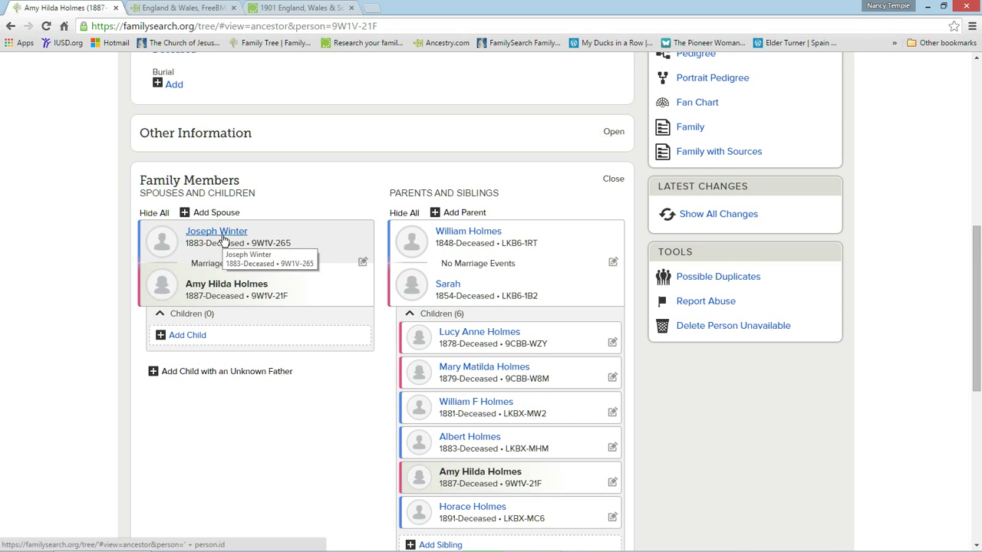
left_click(186, 10)
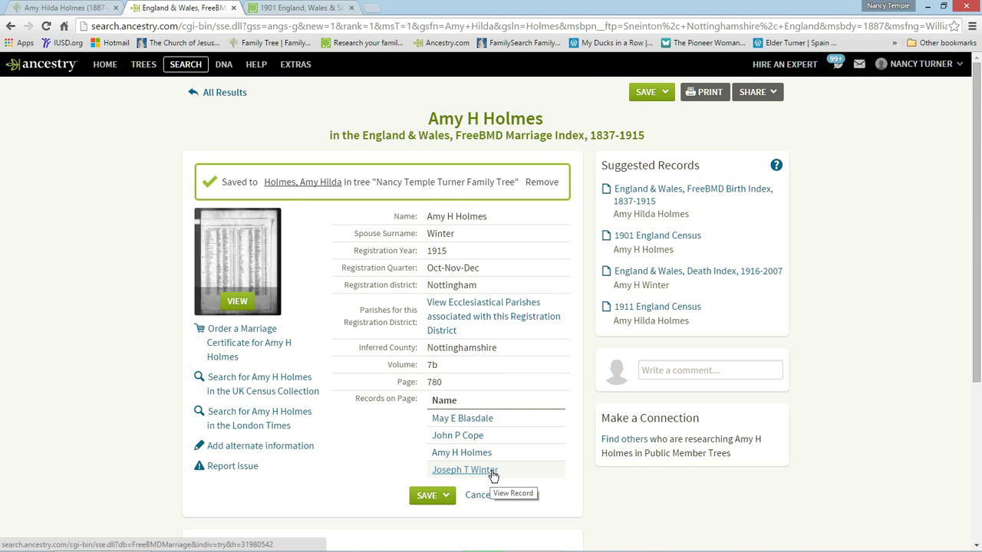
left_click(71, 9)
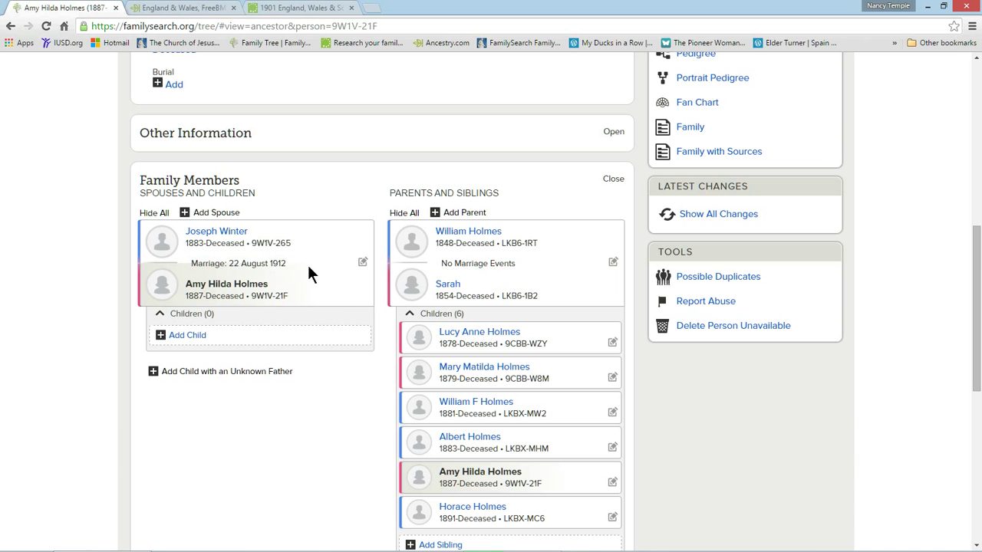
mouse_move(287, 272)
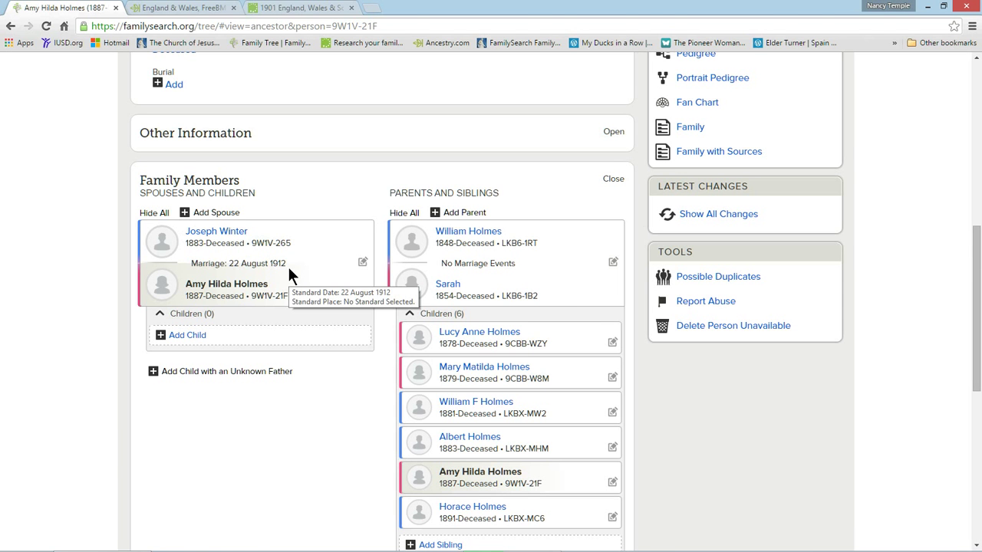
Step: Recheck the Ancestry marriage registration against the marriage in FamilySearch, and return to the full Ancestry results to examine the FreeBMD Birth Index entry
left_click(178, 8)
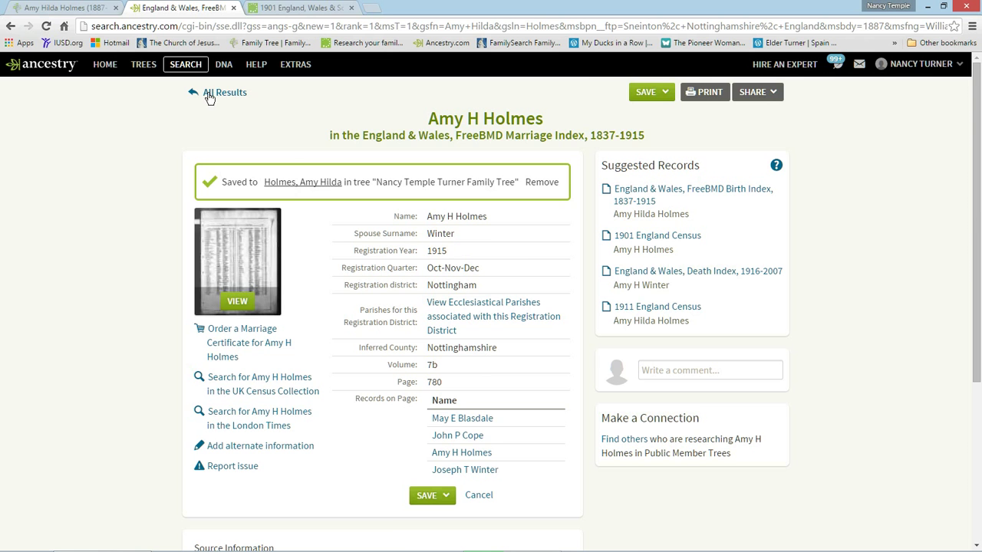
left_click(22, 6)
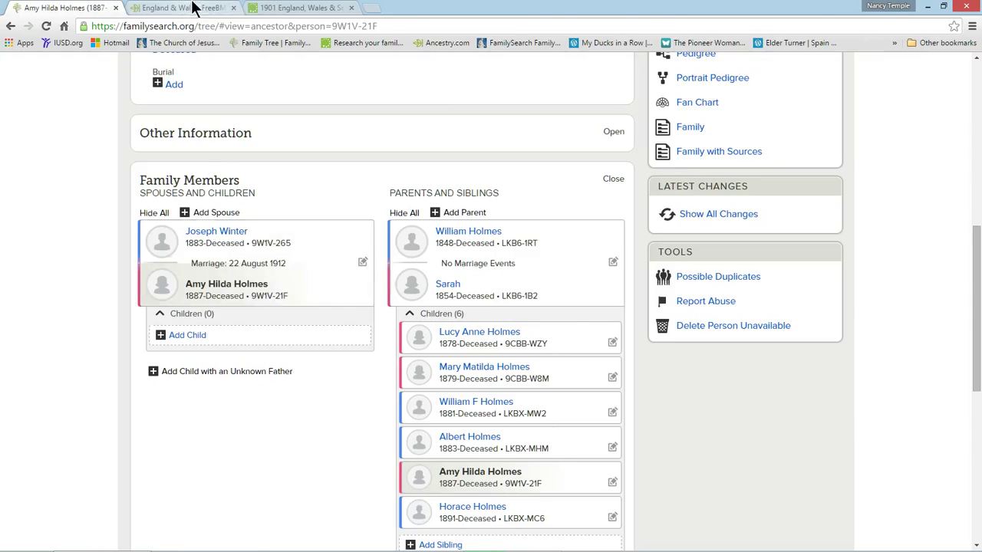
left_click(193, 8)
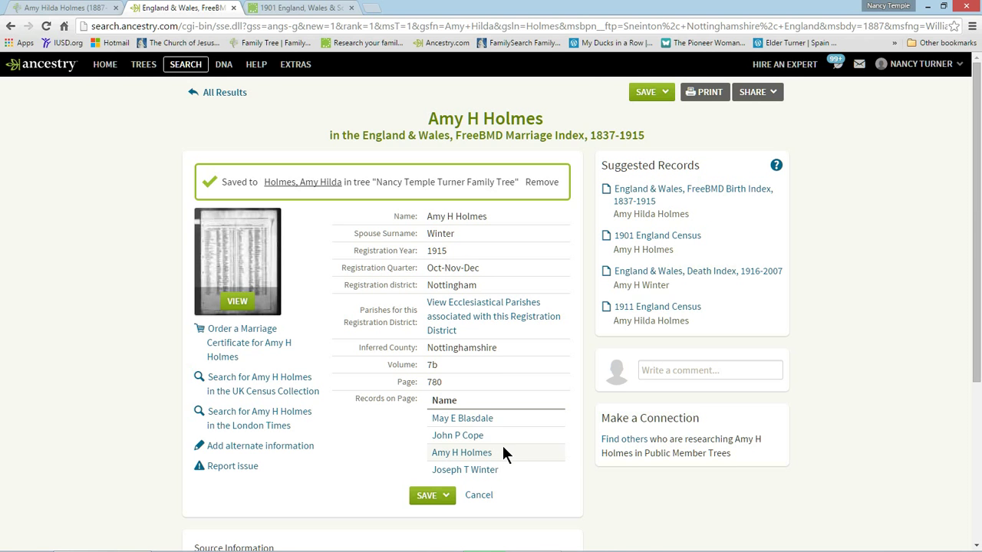
left_click(223, 92)
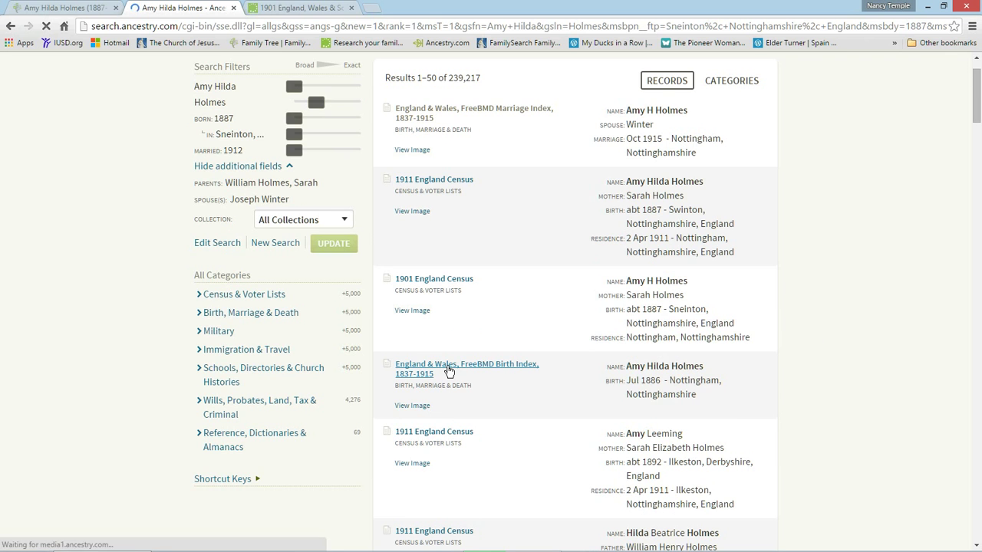
mouse_move(449, 372)
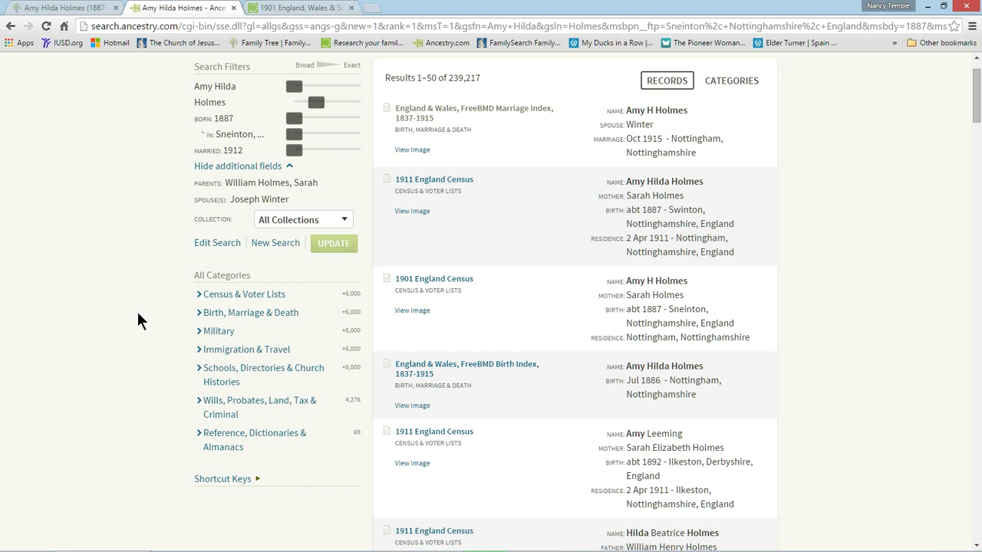
Step: Switch to FamilySearch and set the ancestor's date of birth to about July 1886, keeping the existing birthplace and reason, and save it
left_click(65, 8)
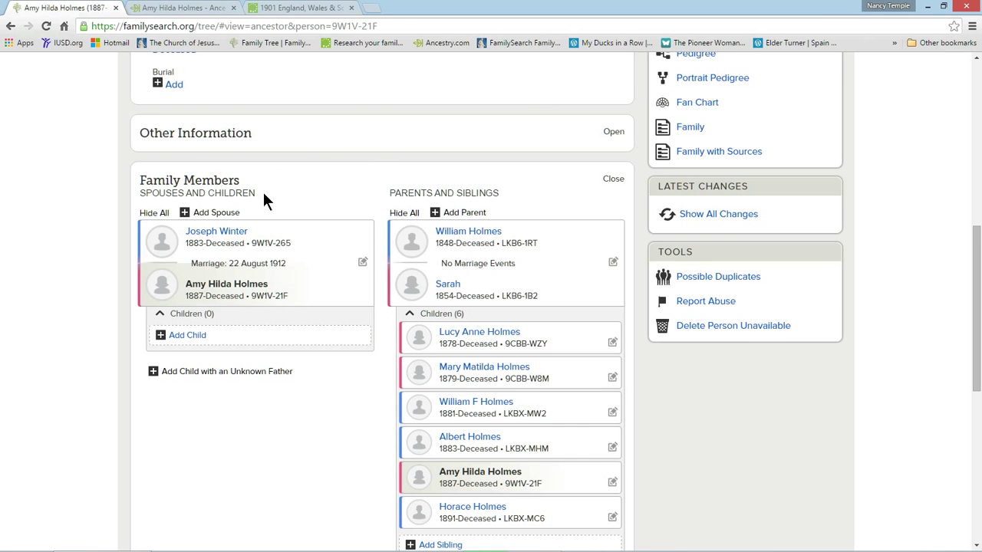
scroll(317, 239, "up", 3)
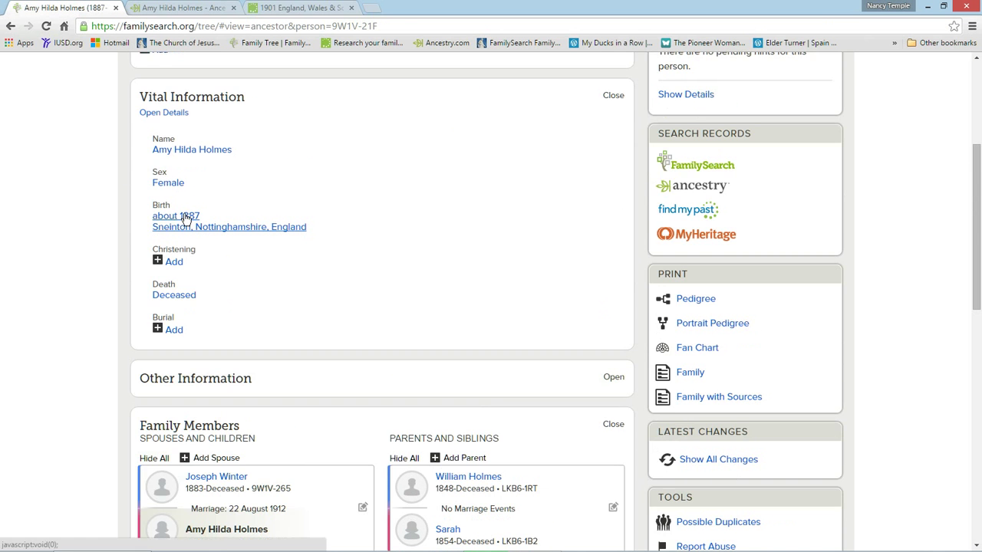
left_click(383, 231)
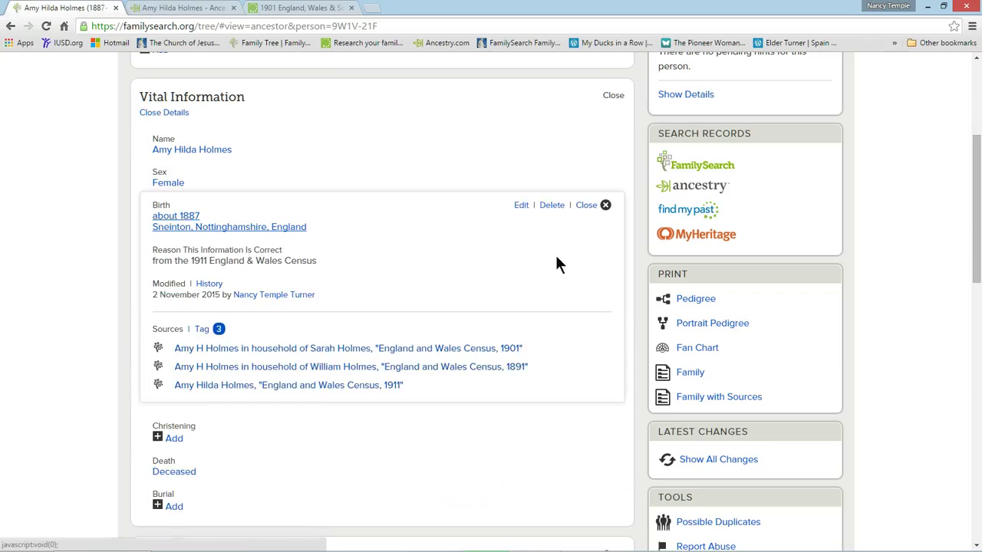
left_click(521, 207)
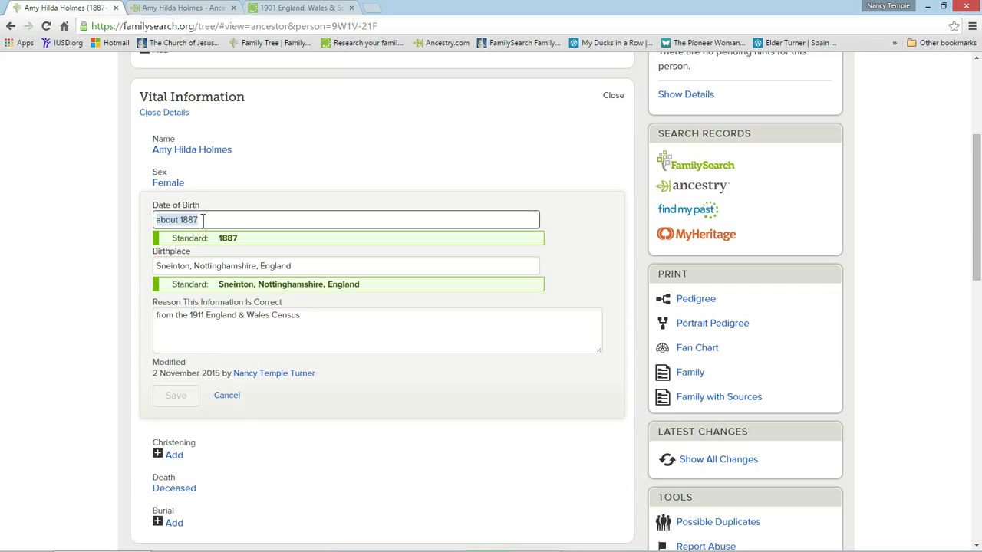
left_click(202, 219)
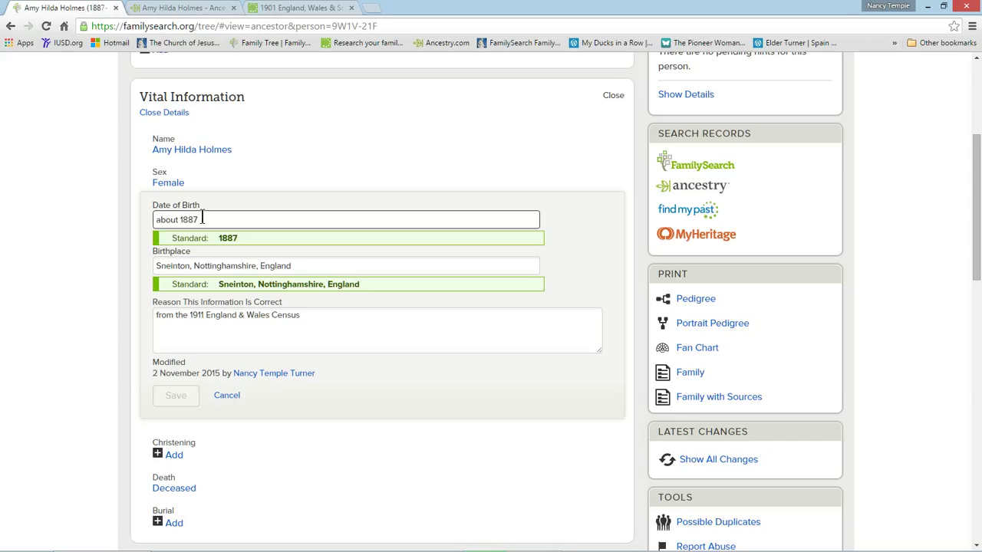
key("BackSpace")
key("BackSpace")
key("BackSpace")
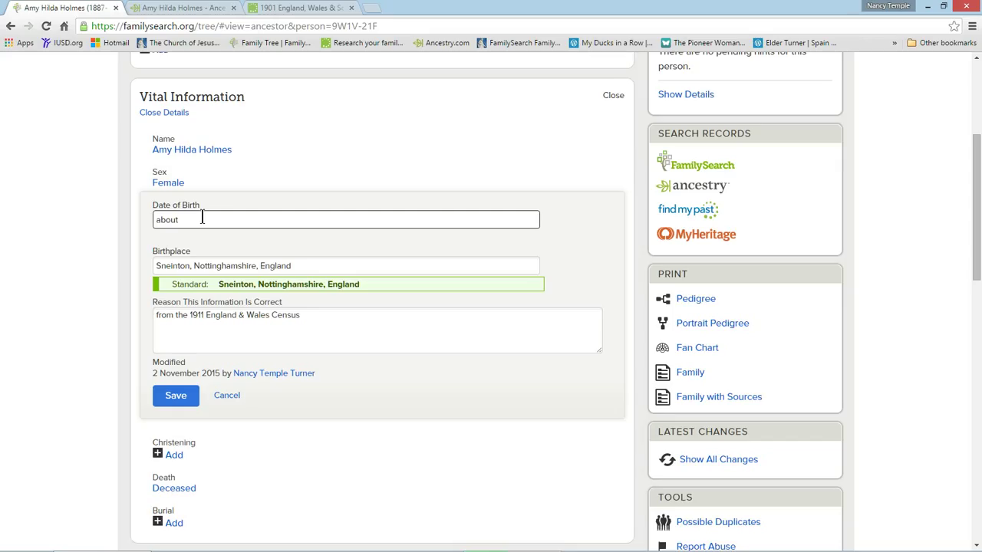
type("July 1886")
left_click(180, 9)
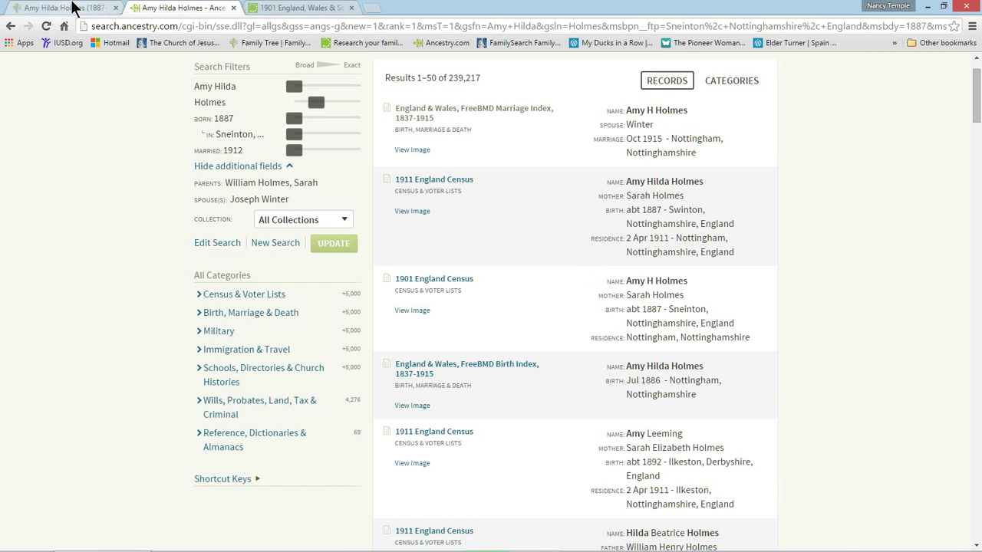
left_click(15, 7)
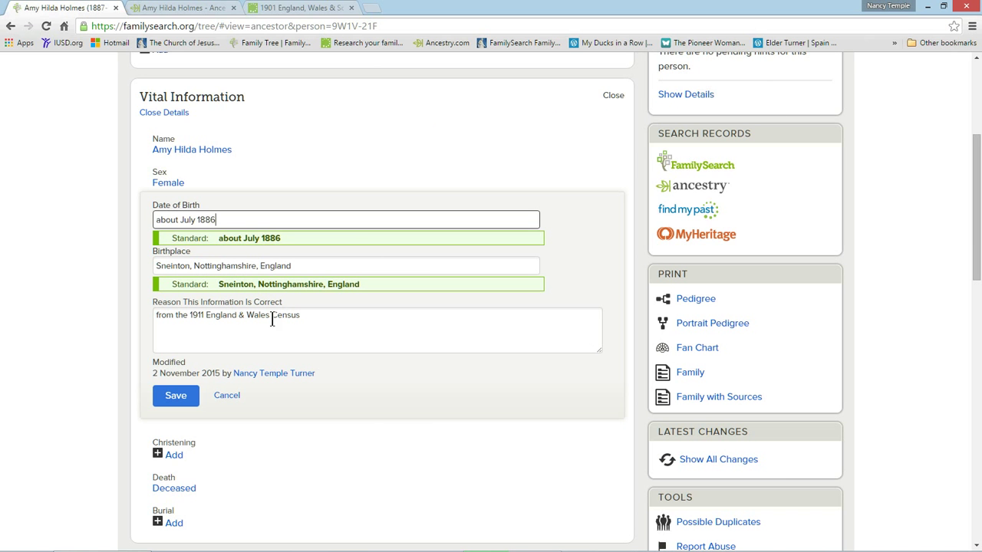
left_click(186, 395)
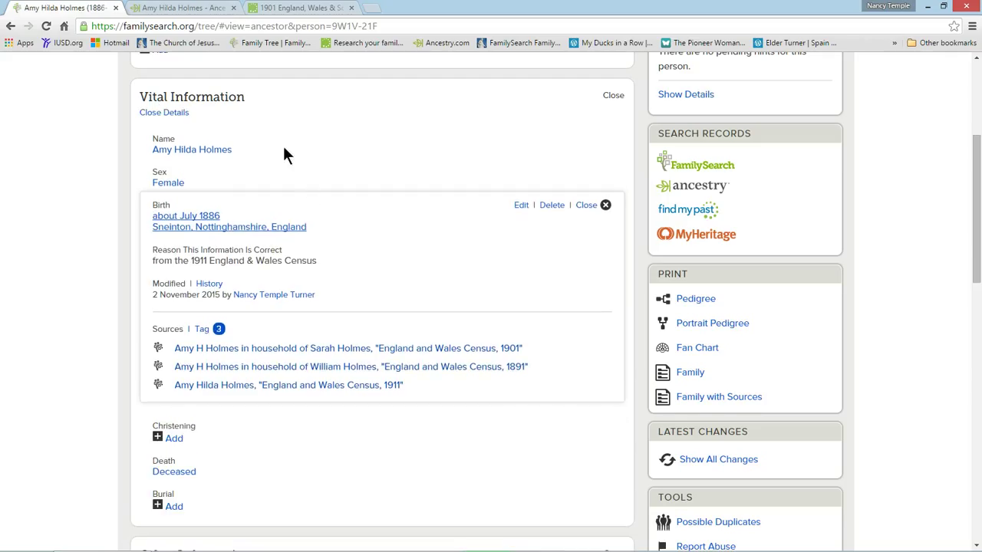
Step: Filter the Ancestry results to Birth, Marriage & Death and, through the marriage index record, open the suggested England & Wales, Death Index, 1916-2007 record
left_click(193, 10)
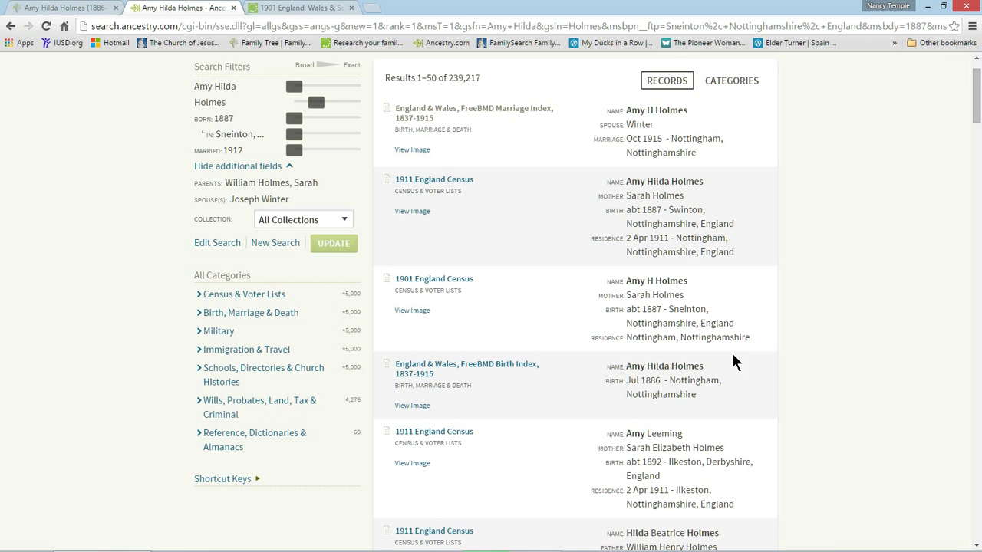
scroll(777, 352, "down", 5)
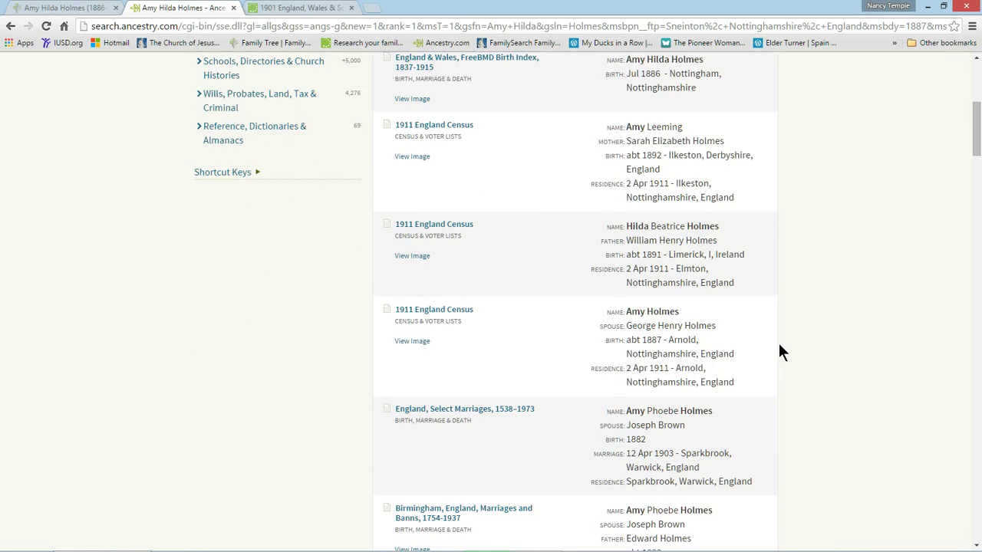
scroll(782, 350, "up", 4)
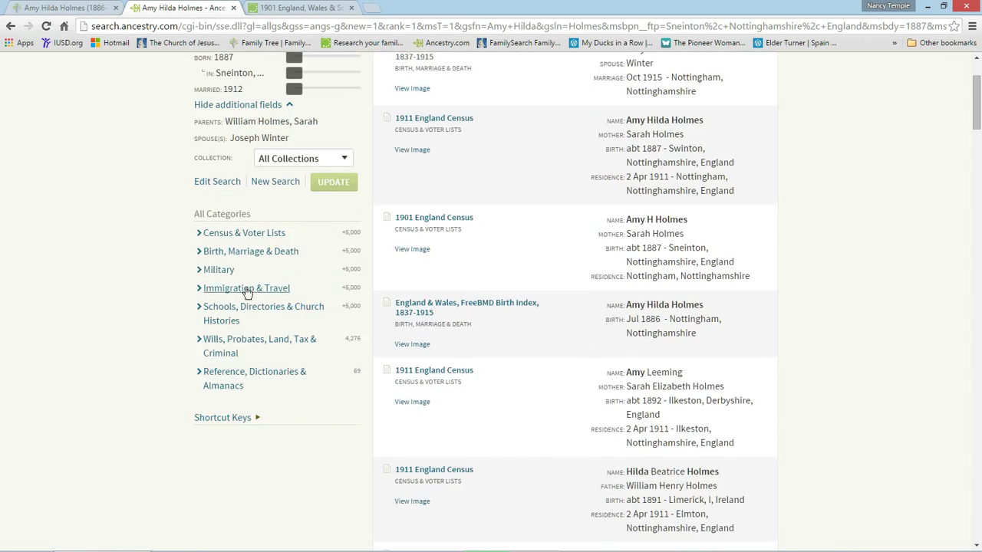
left_click(243, 252)
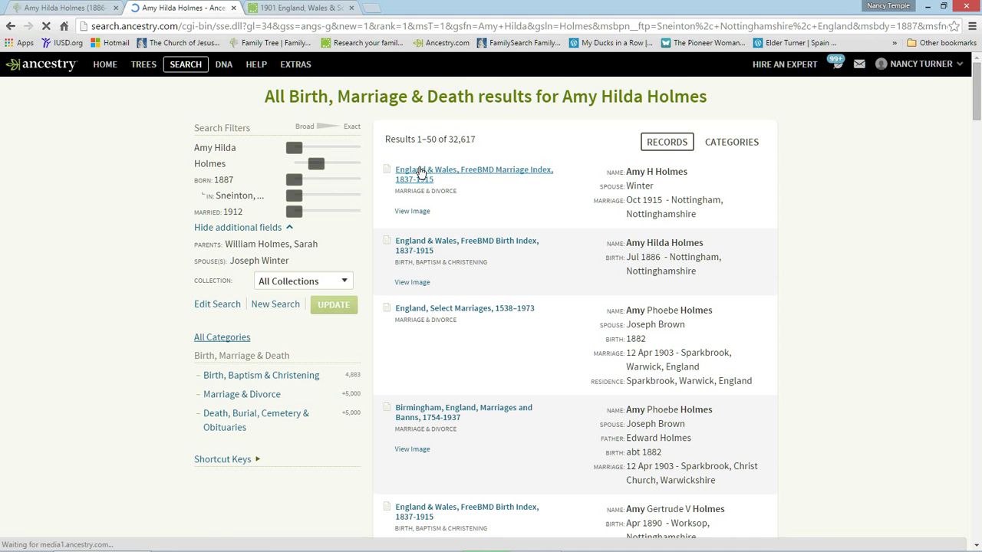
mouse_move(420, 173)
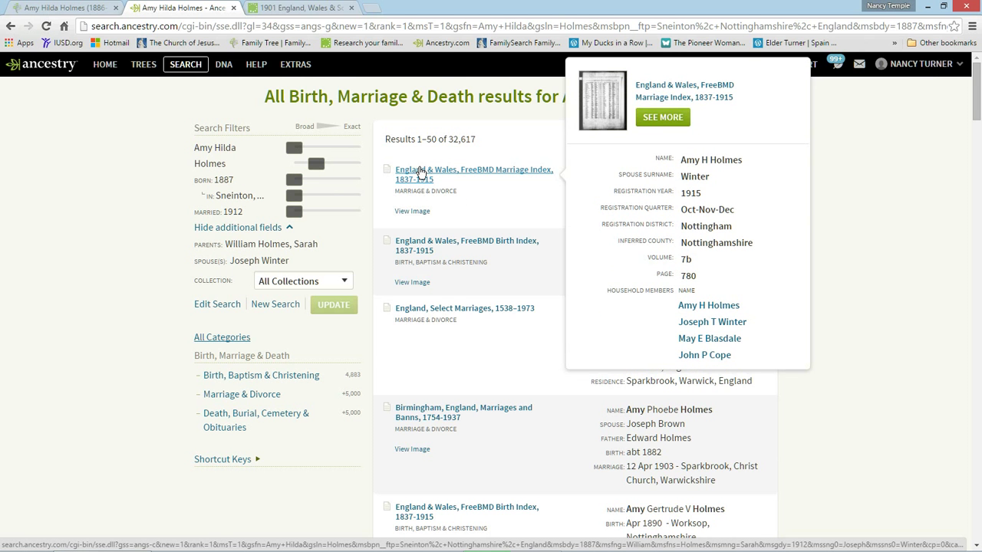
left_click(420, 174)
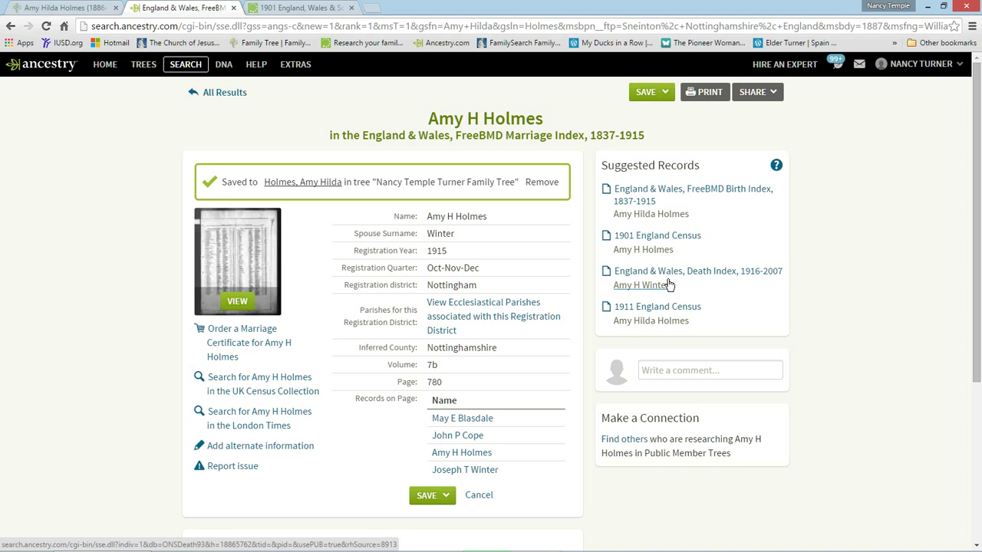
left_click(644, 288)
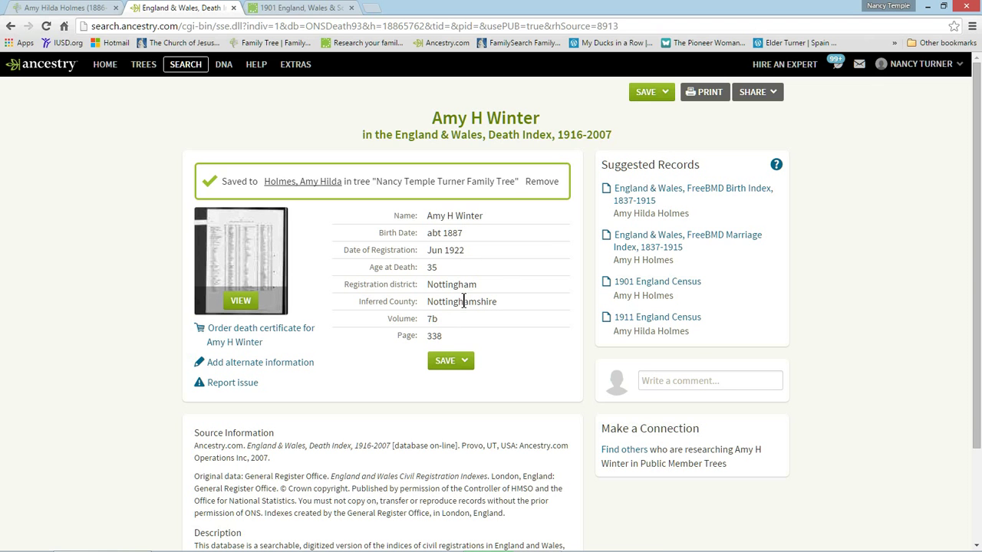
Step: Switch to FamilySearch and enter about June 1922 as the ancestor's date of death
left_click(67, 9)
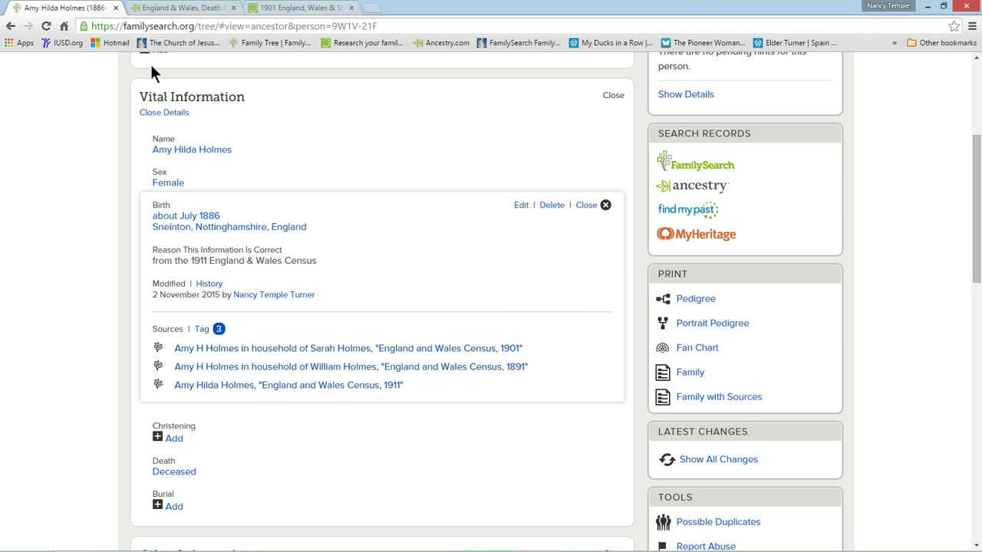
left_click(174, 474)
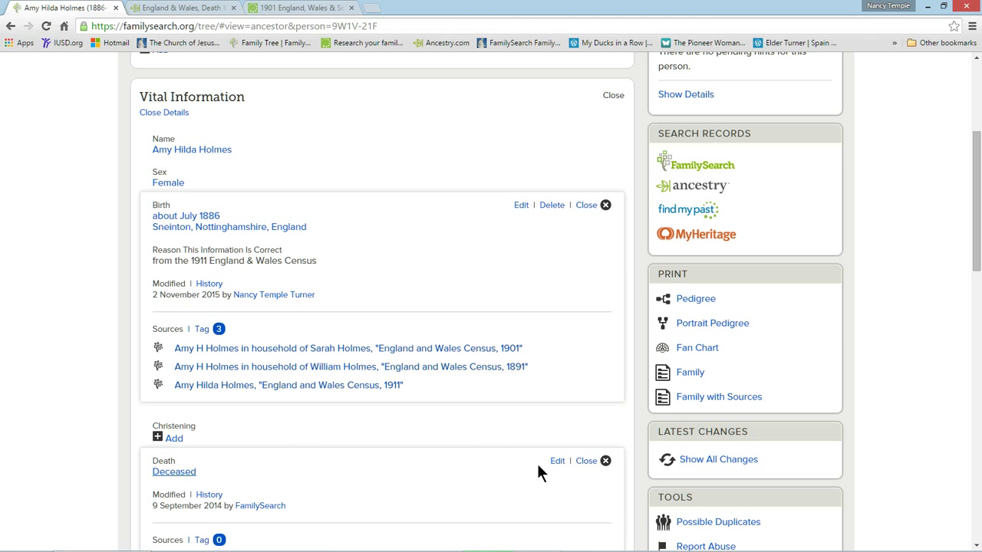
left_click(557, 463)
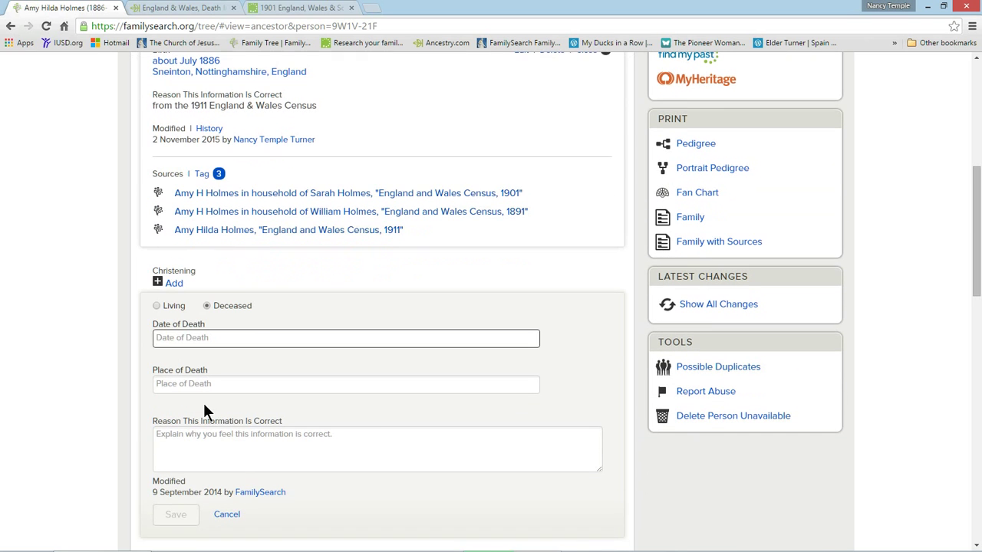
type("June")
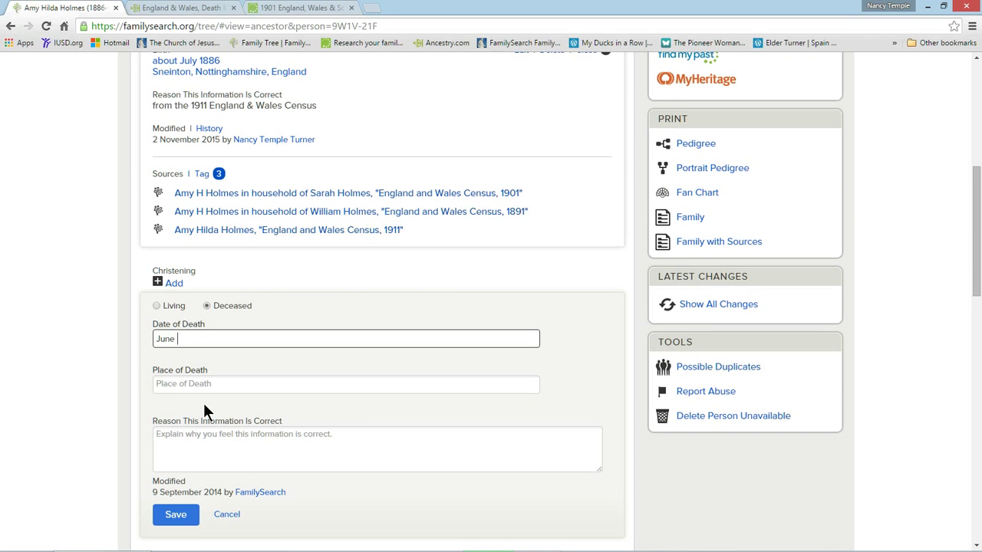
key("BackSpace")
key("BackSpace")
key("BackSpace")
key("BackSpace")
key("BackSpace")
type("about June 1922")
Step: Set the place of death to the standard place Nottingham, Nottinghamshire, England and save the death information
key("Tab")
type("Nottingh")
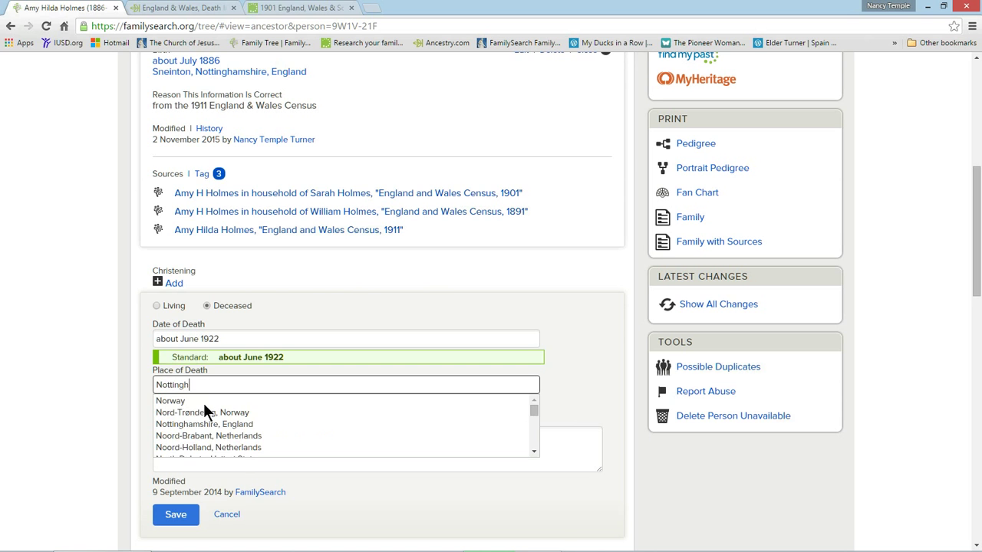
type("a")
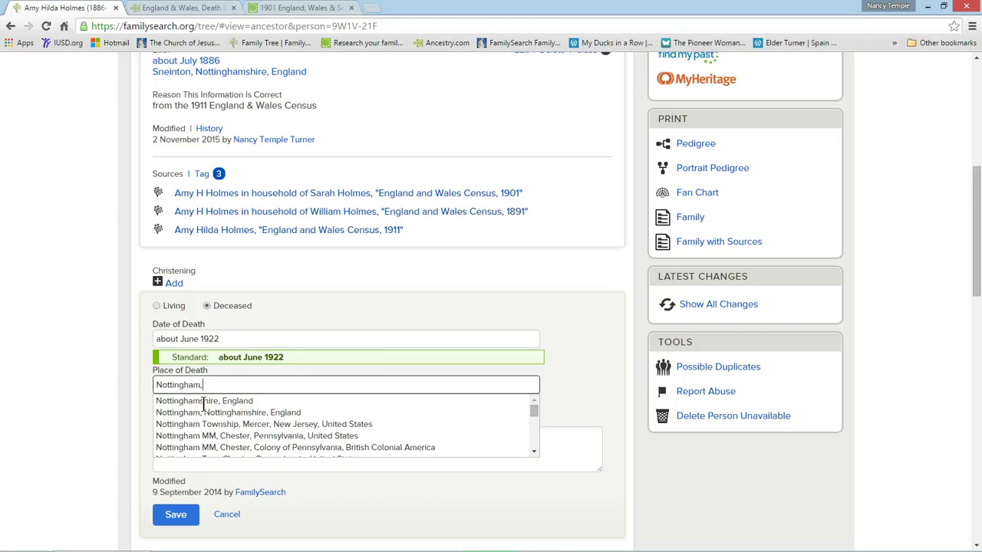
type("m,")
left_click(204, 412)
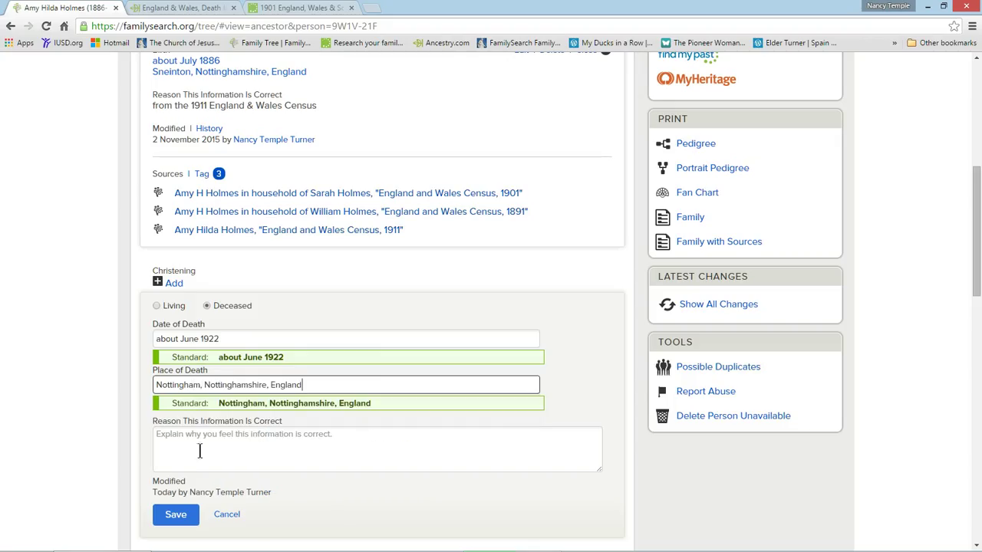
left_click(176, 515)
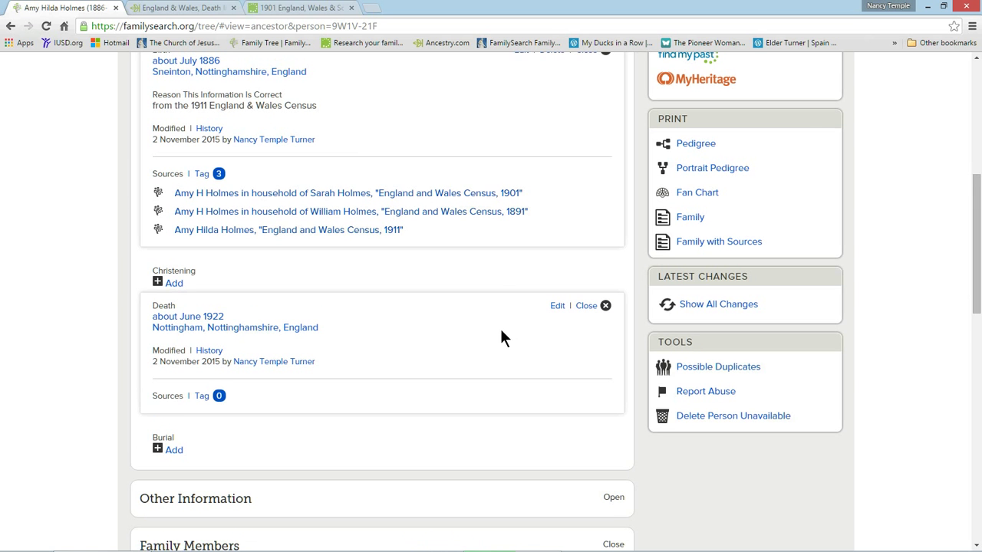
Step: Start creating a new source in the Sources section of the ancestor's page
scroll(502, 338, "up", 2)
scroll(500, 335, "up", 3)
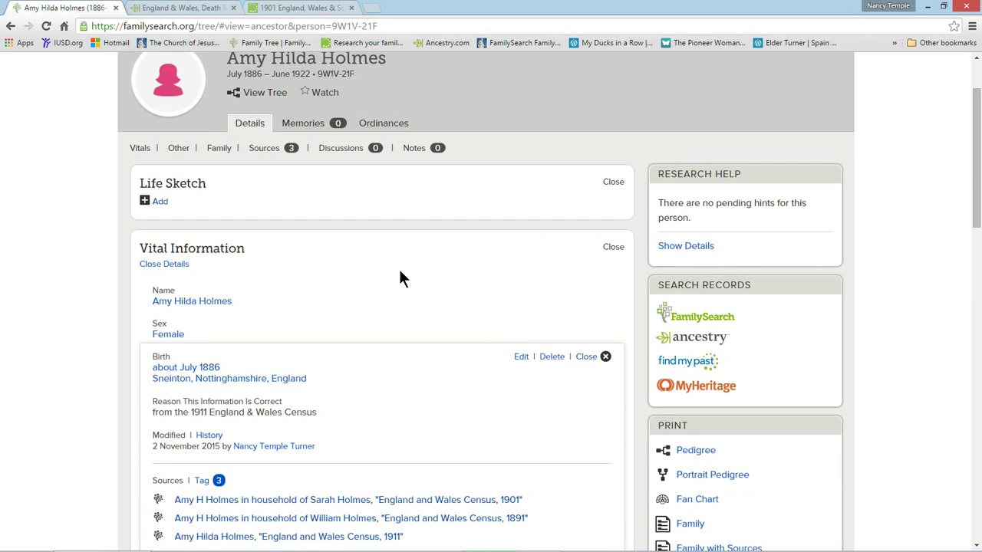
scroll(398, 281, "down", 8)
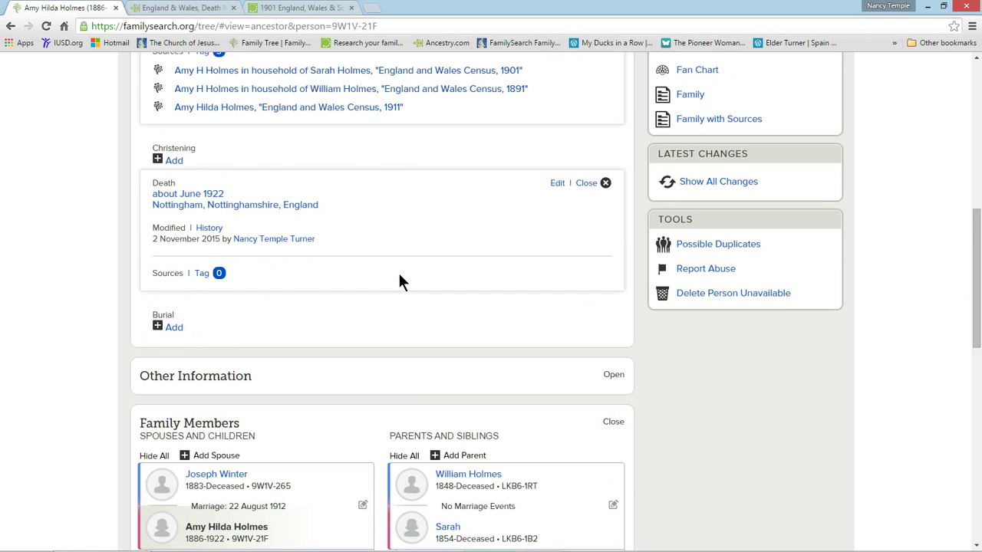
scroll(399, 278, "down", 7)
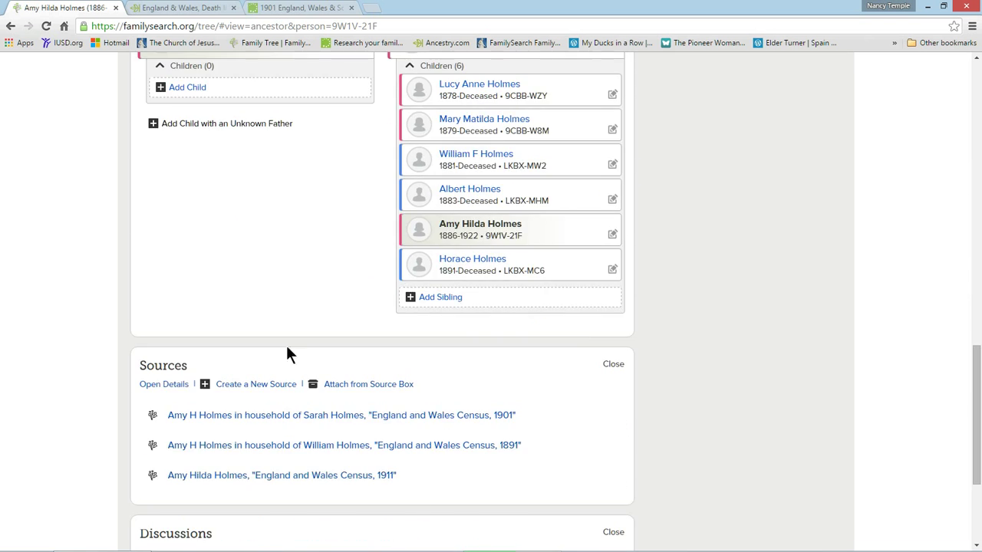
scroll(277, 374, "down", 1)
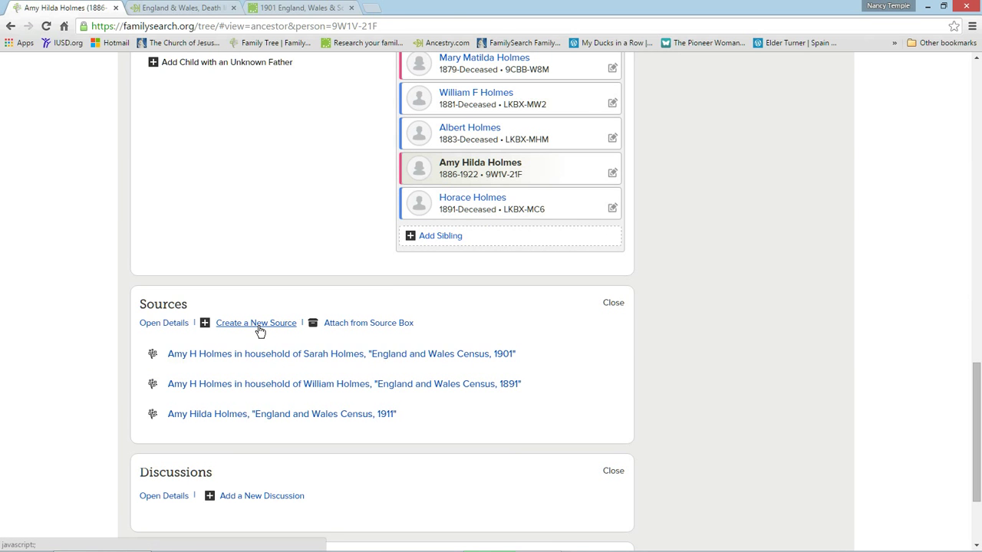
left_click(258, 327)
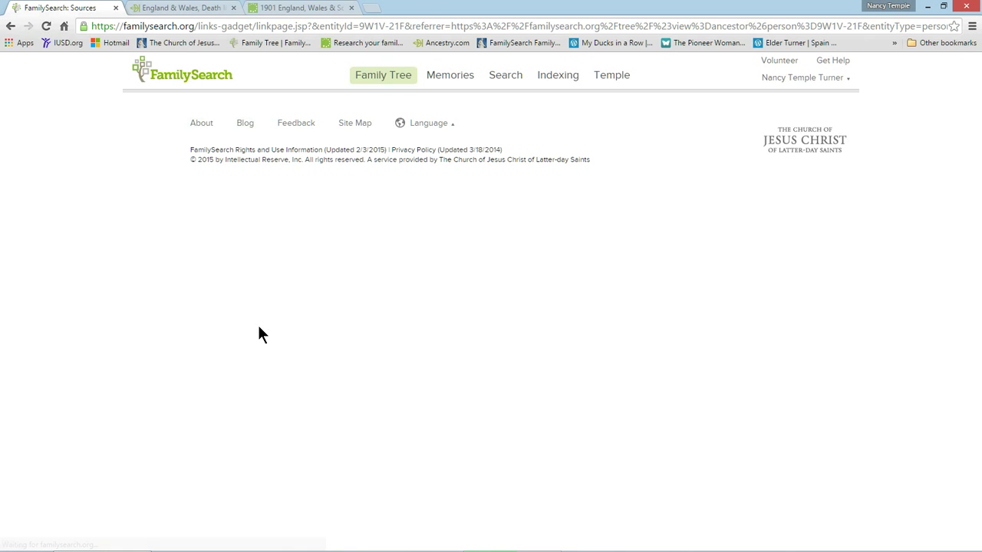
Step: Copy the England & Wales, Death Index, 1916-2007 record's full heading from Ancestry and paste it as the new FamilySearch source's title
left_click(169, 7)
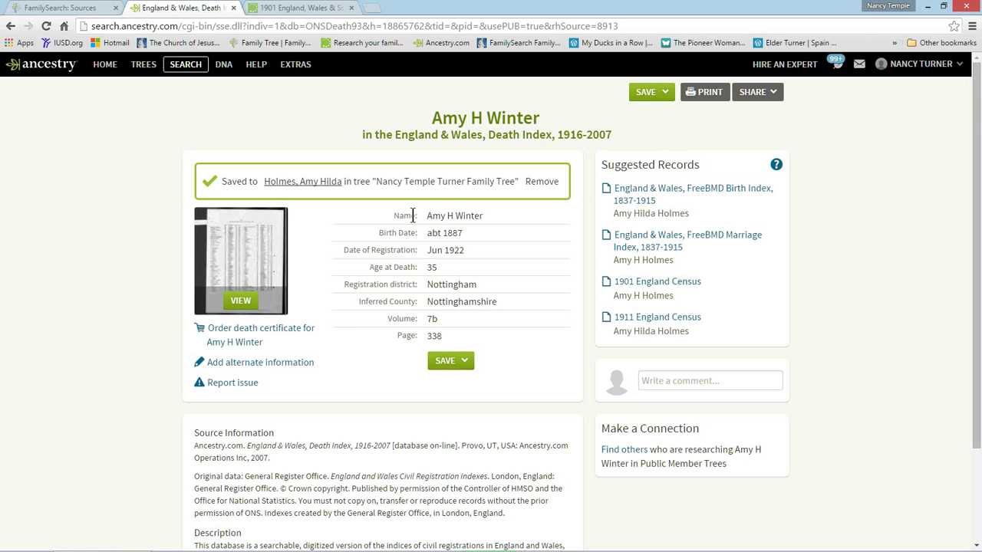
left_click_drag(449, 117, 612, 136)
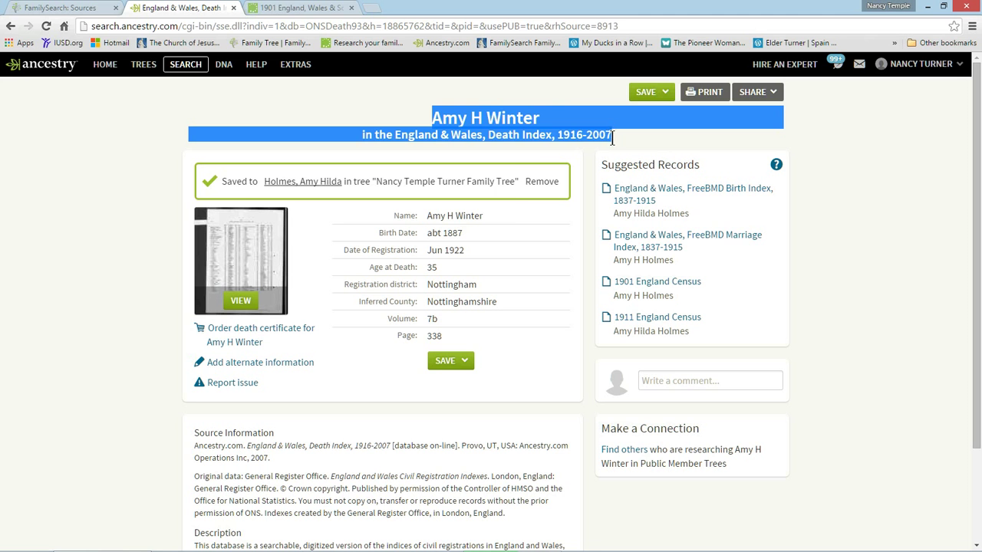
right_click(503, 127)
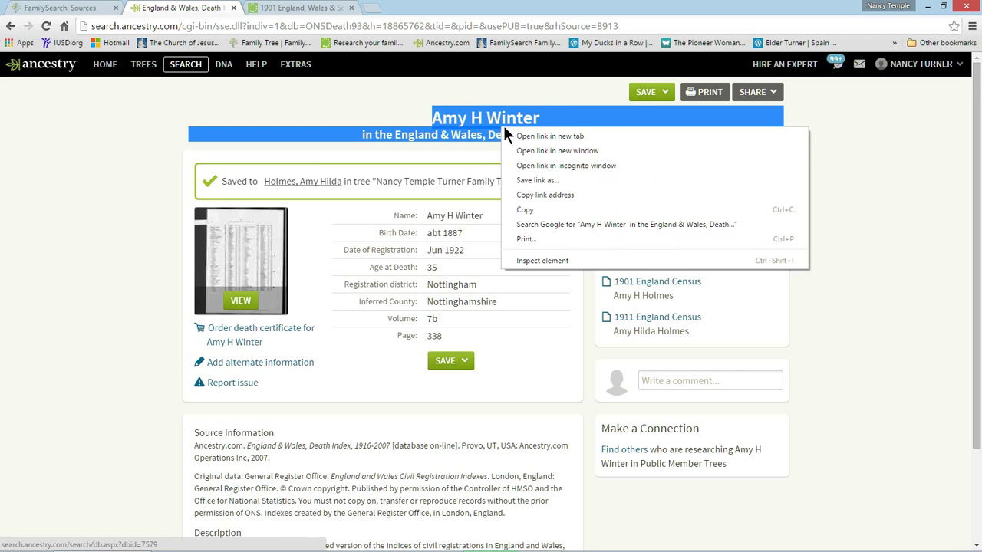
left_click(531, 208)
left_click(46, 9)
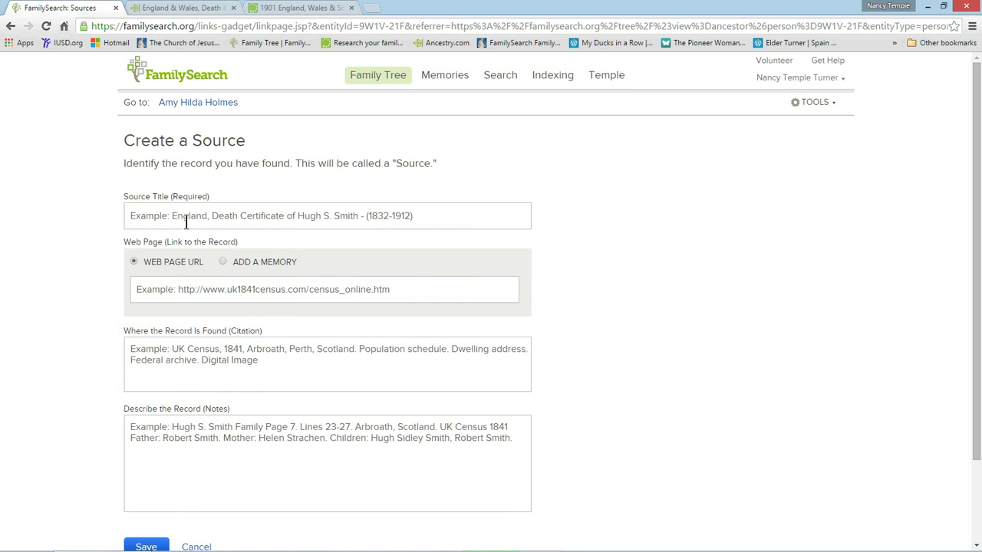
left_click(133, 216)
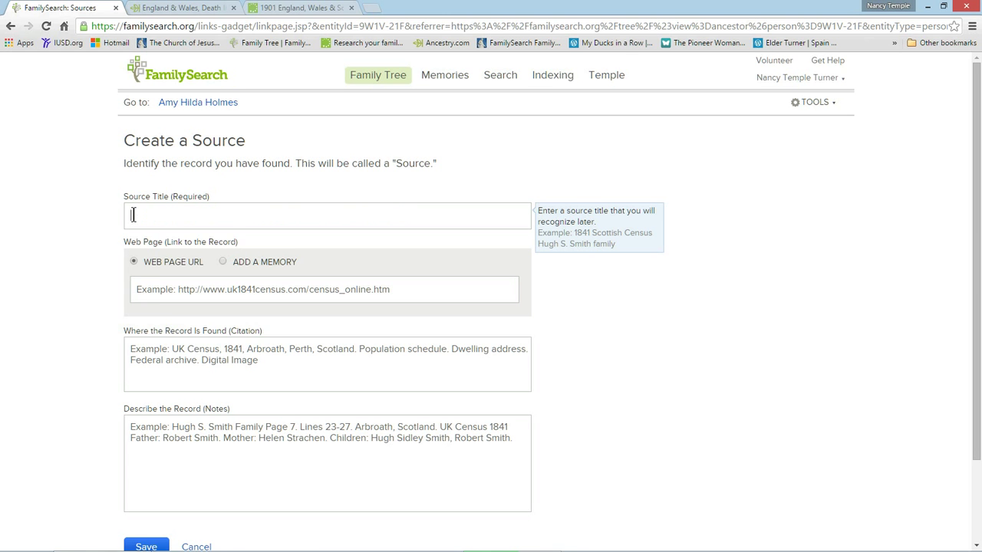
right_click(134, 216)
left_click(173, 287)
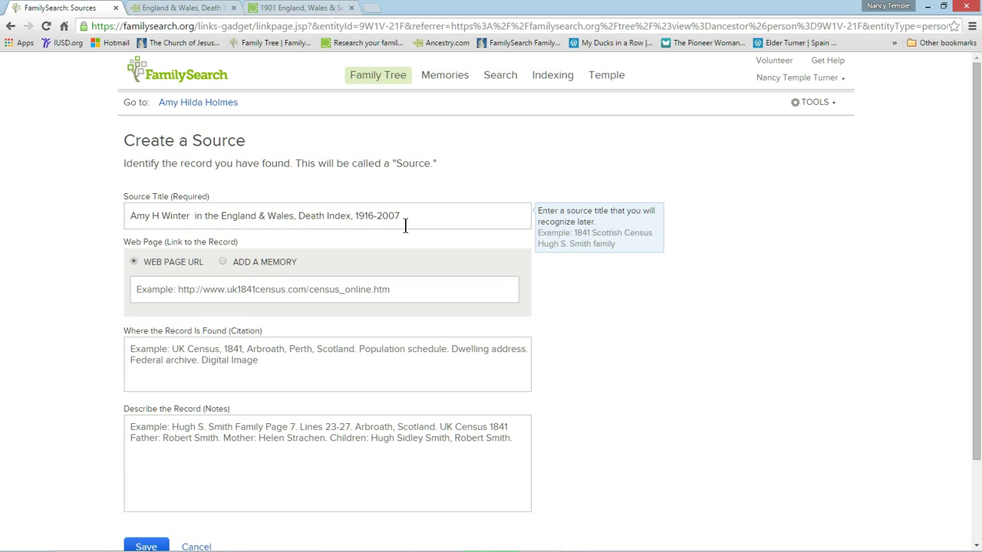
Step: Copy the Ancestry death index record's web address and paste it as the FamilySearch source's web page URL
left_click(198, 8)
scroll(376, 328, "down", 3)
scroll(357, 300, "up", 3)
left_click(218, 26)
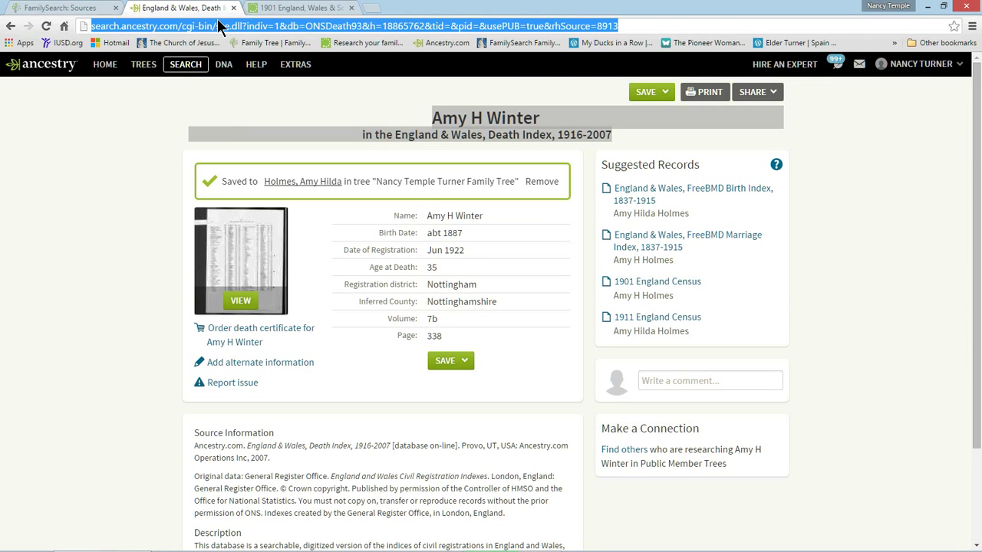
right_click(219, 28)
left_click(244, 69)
left_click(48, 6)
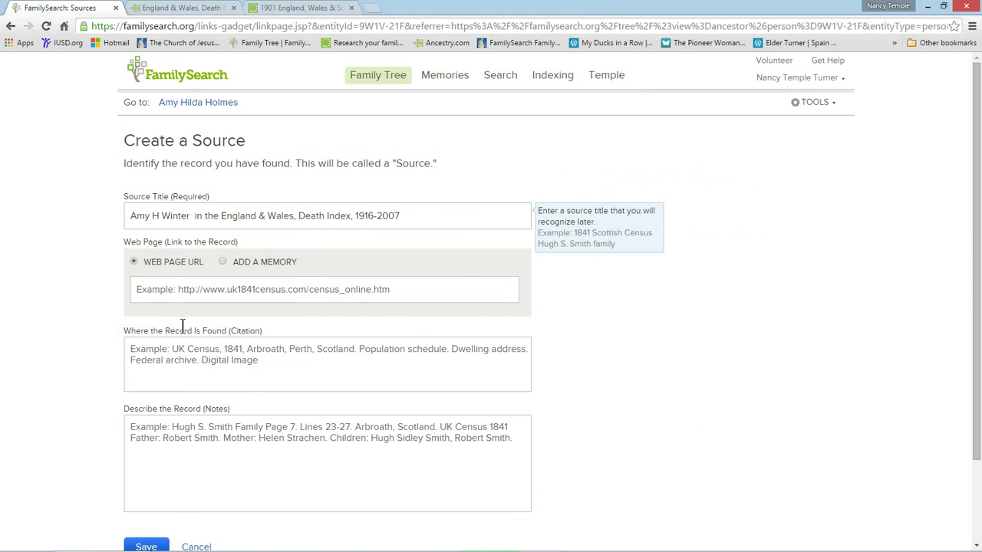
right_click(138, 292)
left_click(170, 364)
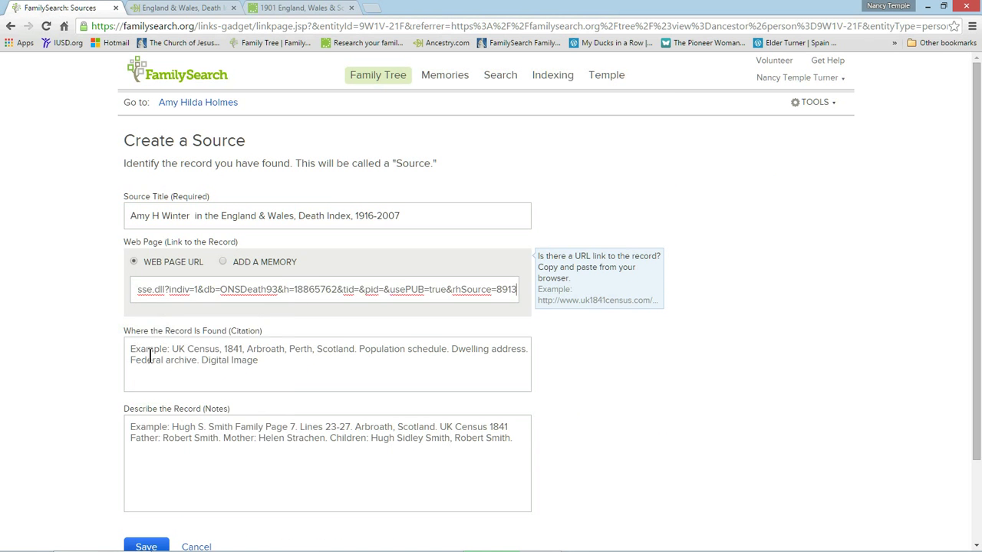
Step: Copy the Source Information text, including the original data paragraph, from the Ancestry death record into the FamilySearch source's citation
left_click(139, 344)
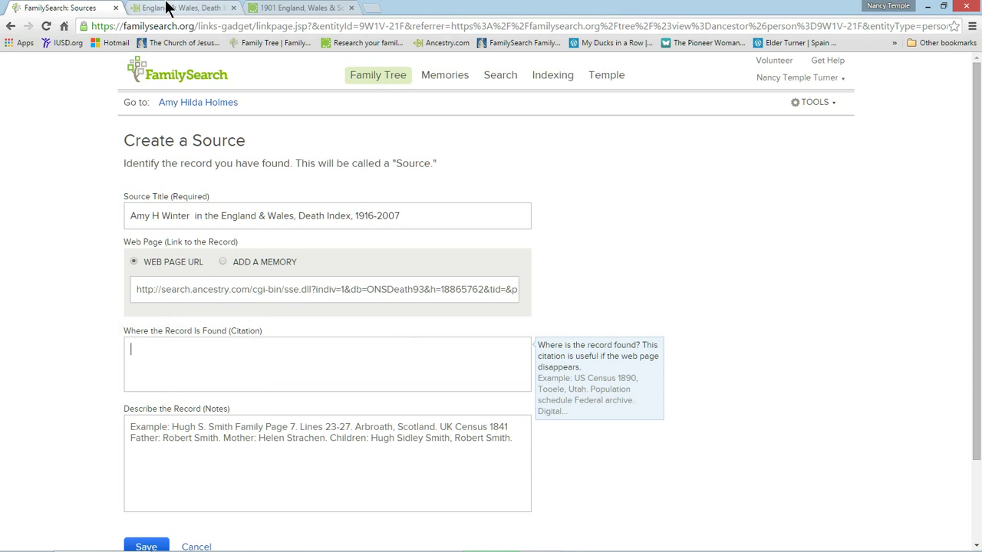
left_click(165, 8)
scroll(286, 354, "down", 2)
left_click_drag(193, 316, 507, 396)
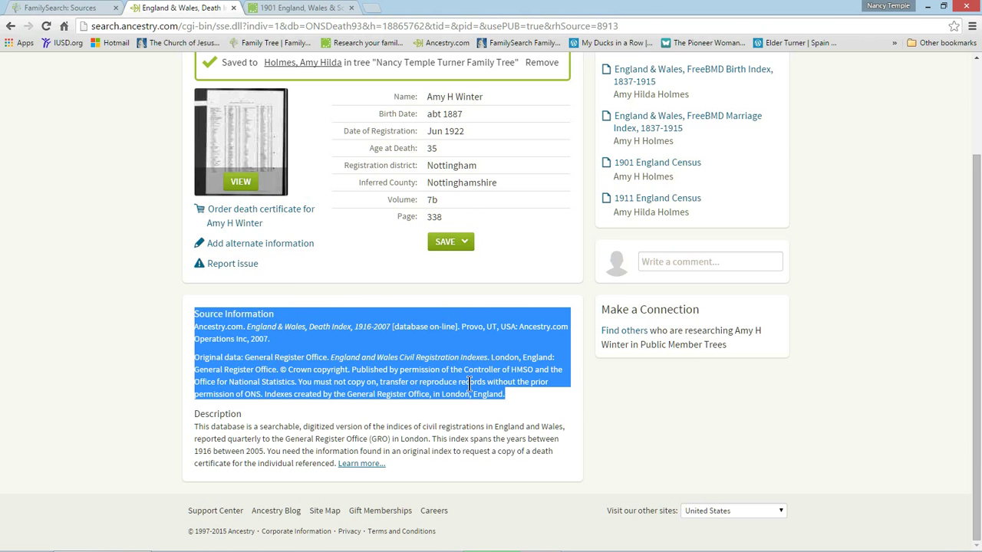
right_click(403, 382)
left_click(439, 391)
left_click(69, 7)
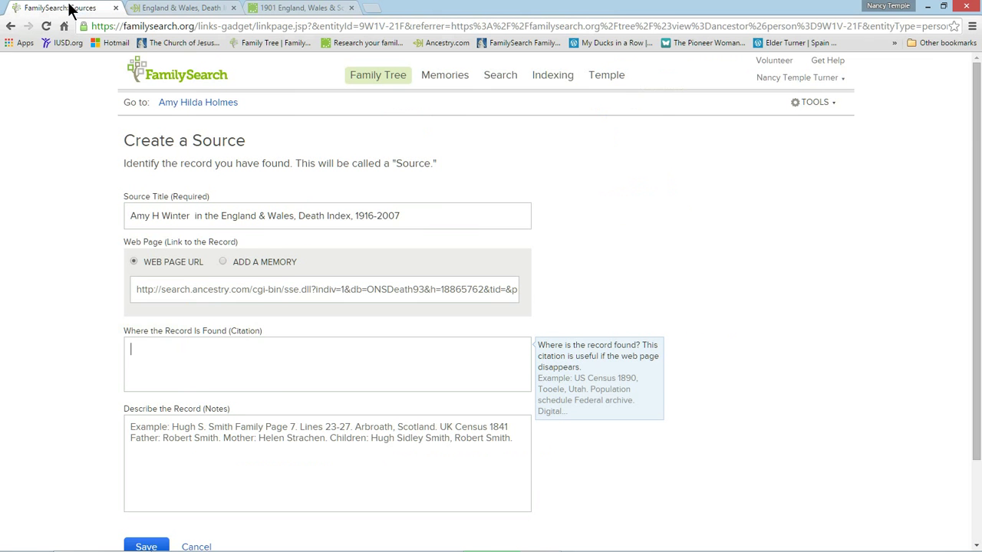
right_click(137, 347)
left_click(180, 416)
Step: Copy the death record's details from Name through Page on Ancestry into the FamilySearch source's notes
left_click(184, 415)
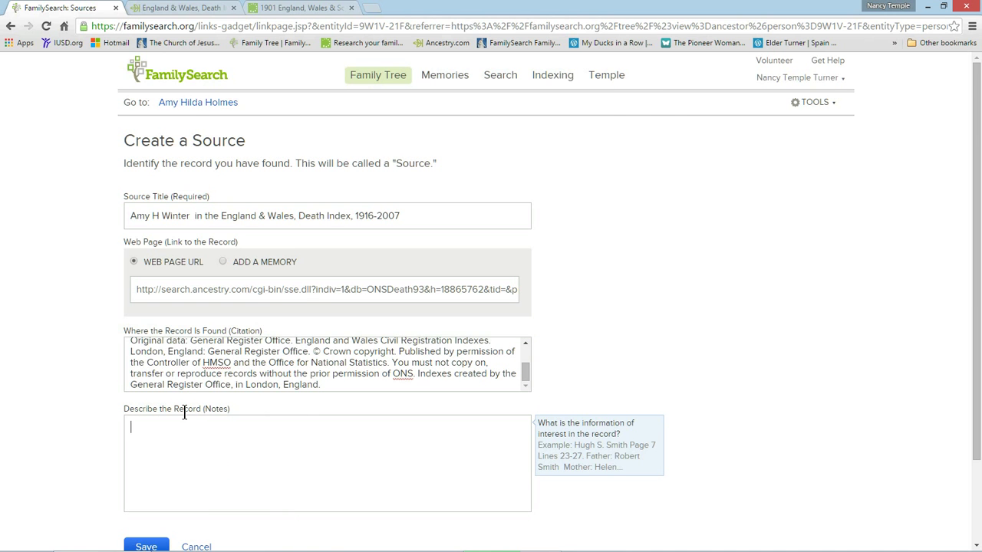
left_click(177, 7)
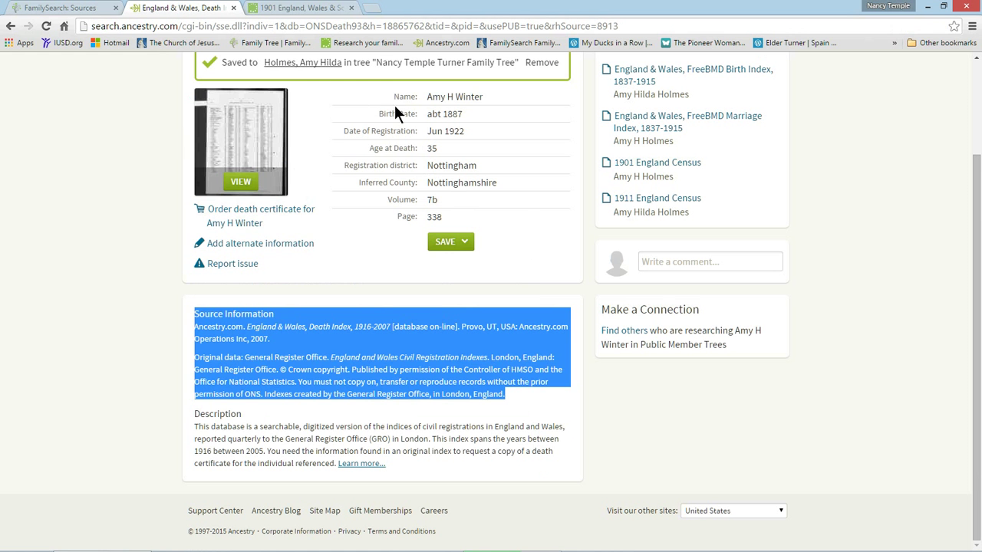
left_click_drag(393, 97, 459, 215)
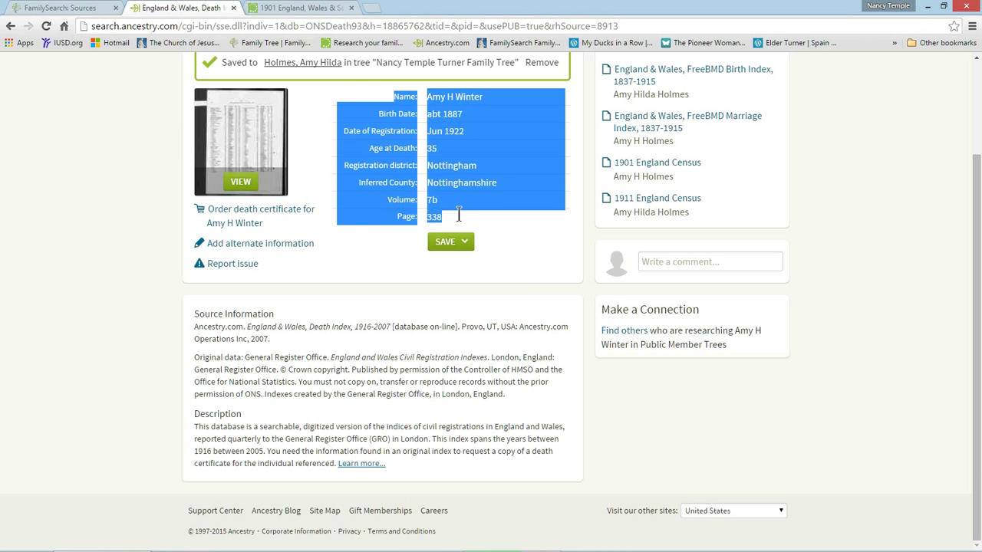
right_click(452, 199)
left_click(482, 202)
left_click(62, 8)
right_click(134, 429)
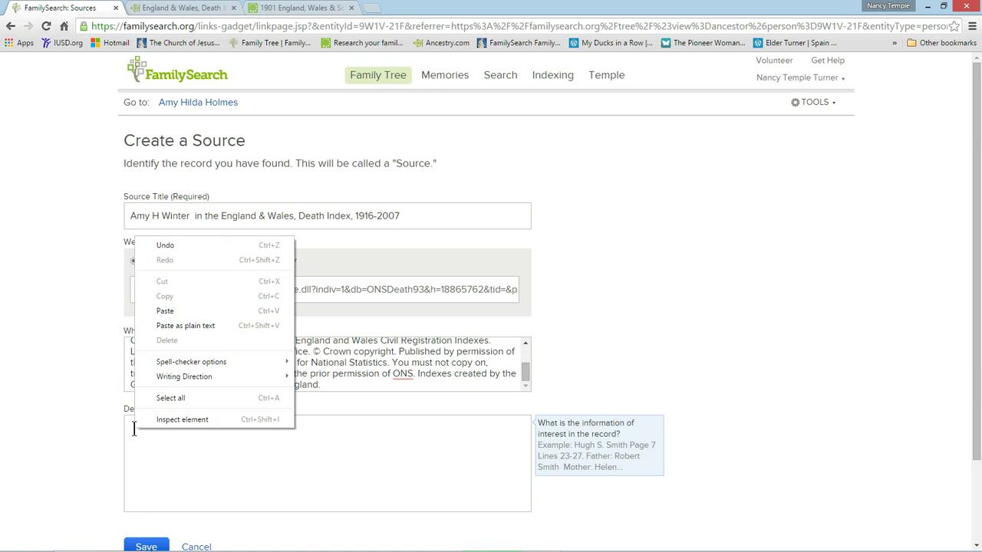
left_click(171, 313)
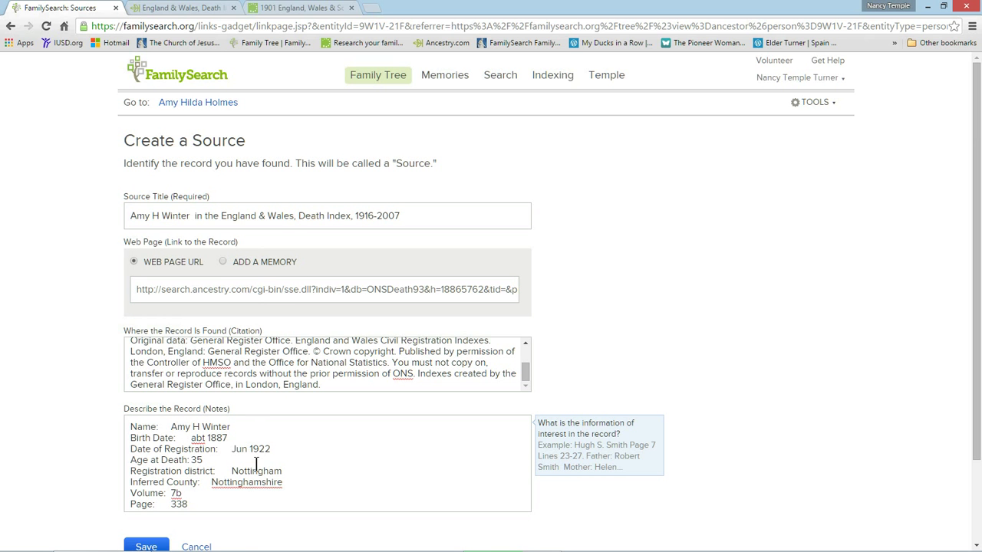
Step: Save the death index source and attach it to the ancestor without adding it to My Source Box
scroll(239, 468, "down", 2)
left_click(143, 447)
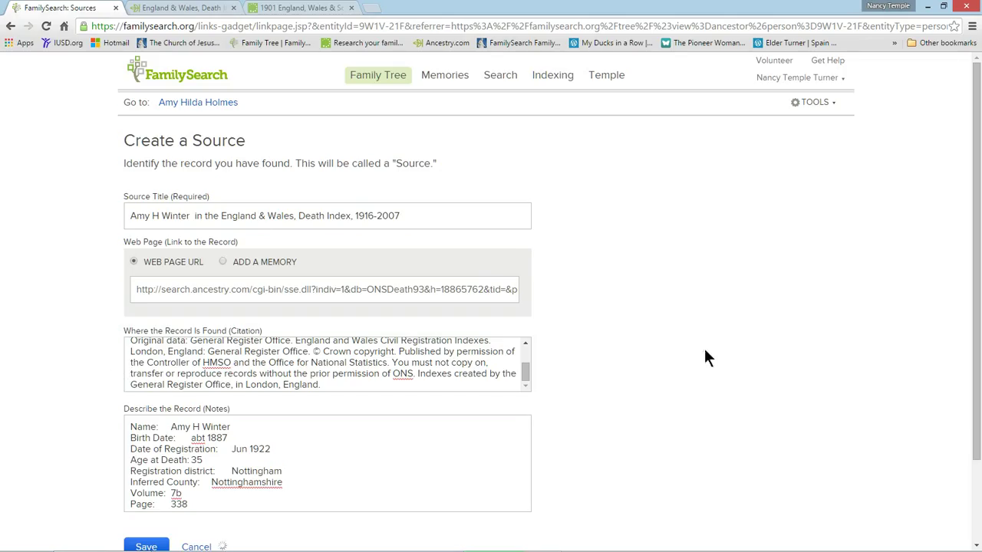
left_click(305, 357)
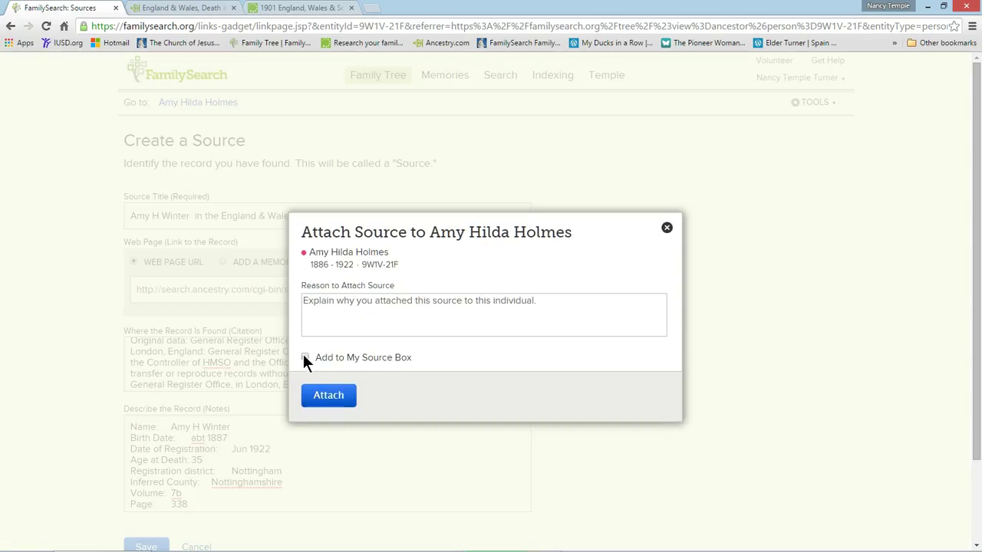
left_click(325, 395)
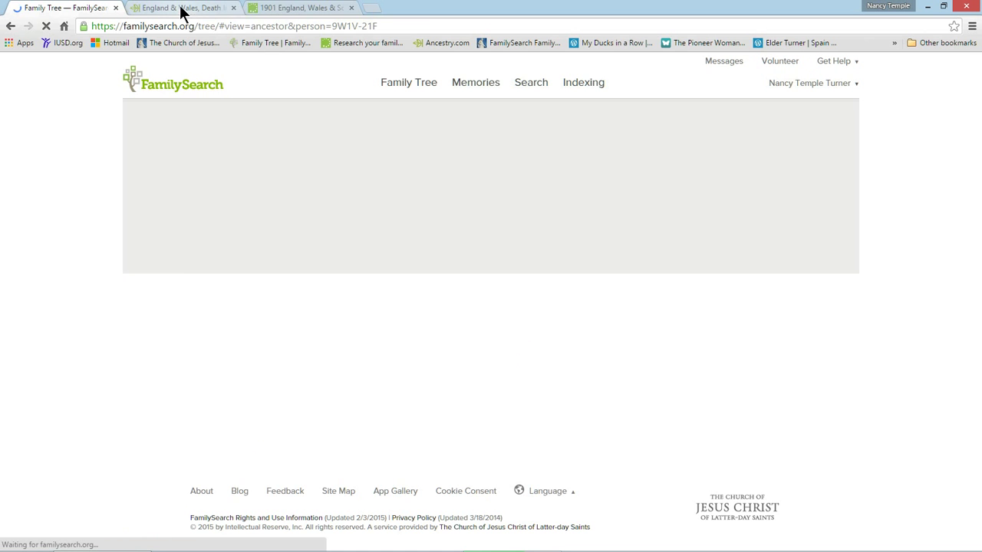
Step: Switch to Ancestry, open the suggested England & Wales, FreeBMD Marriage Index, 1837-1915 record and, through it, the husband's entry
left_click(223, 9)
scroll(863, 247, "up", 2)
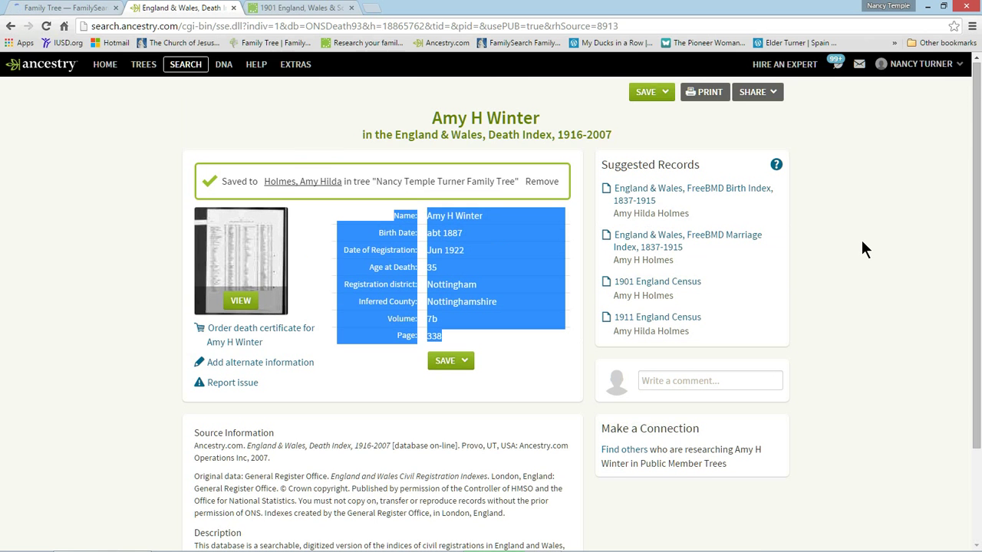
left_click(340, 174)
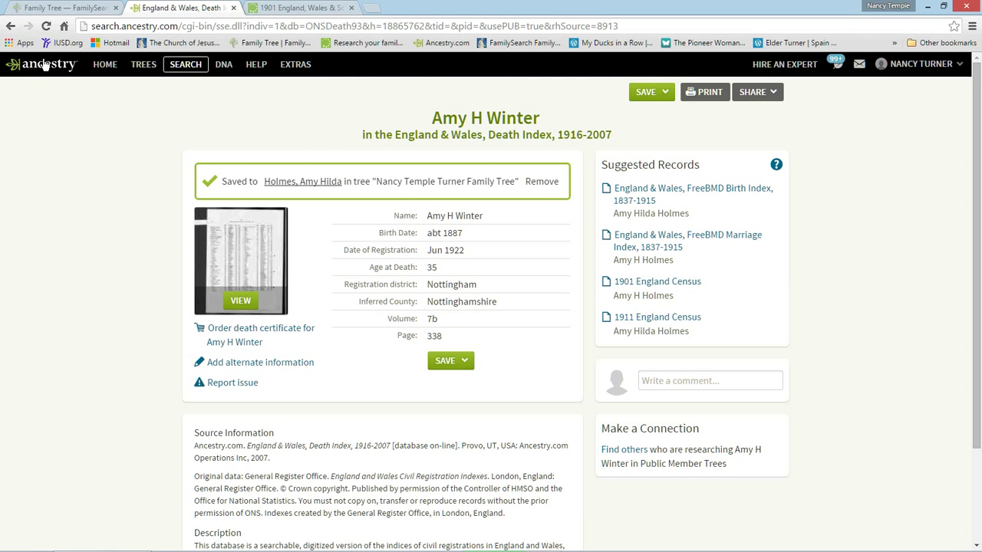
left_click(652, 246)
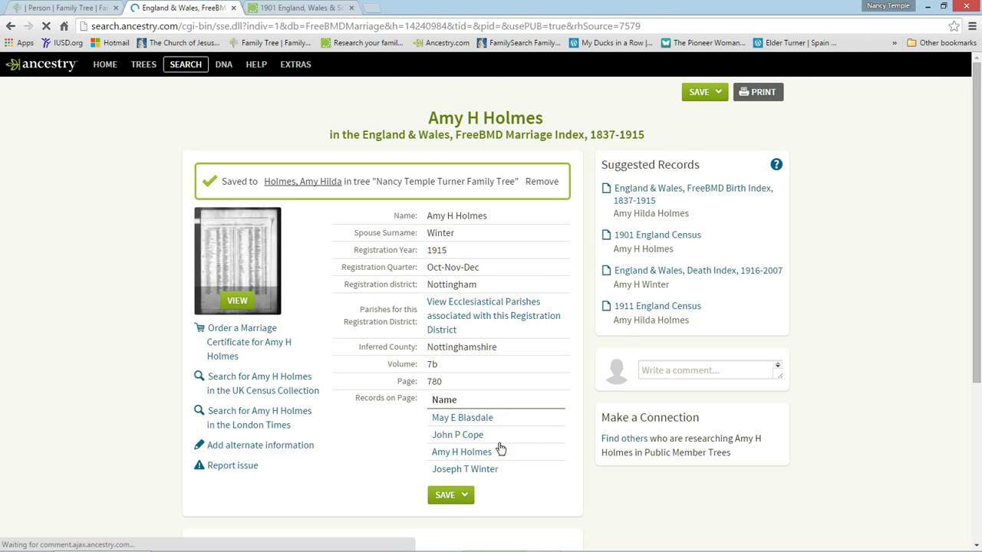
left_click(470, 470)
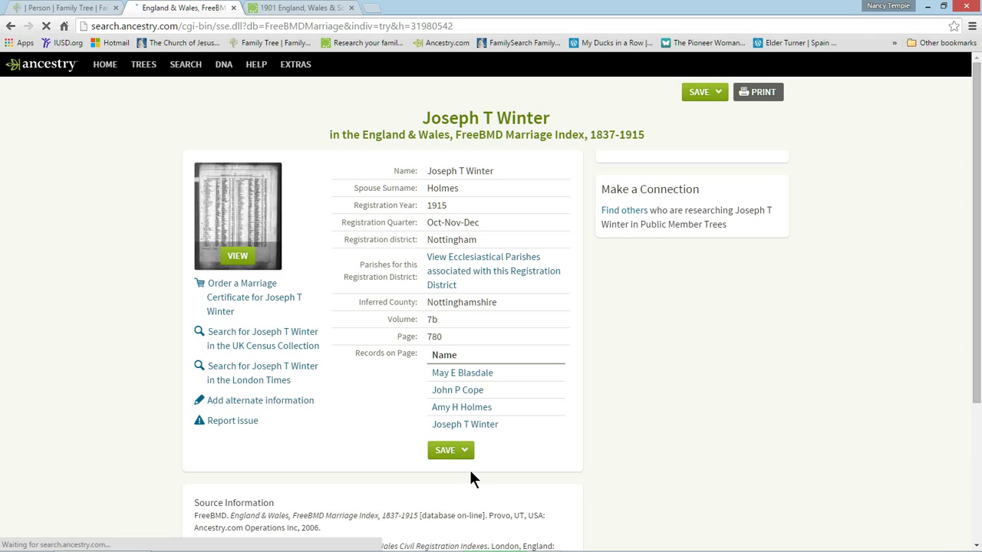